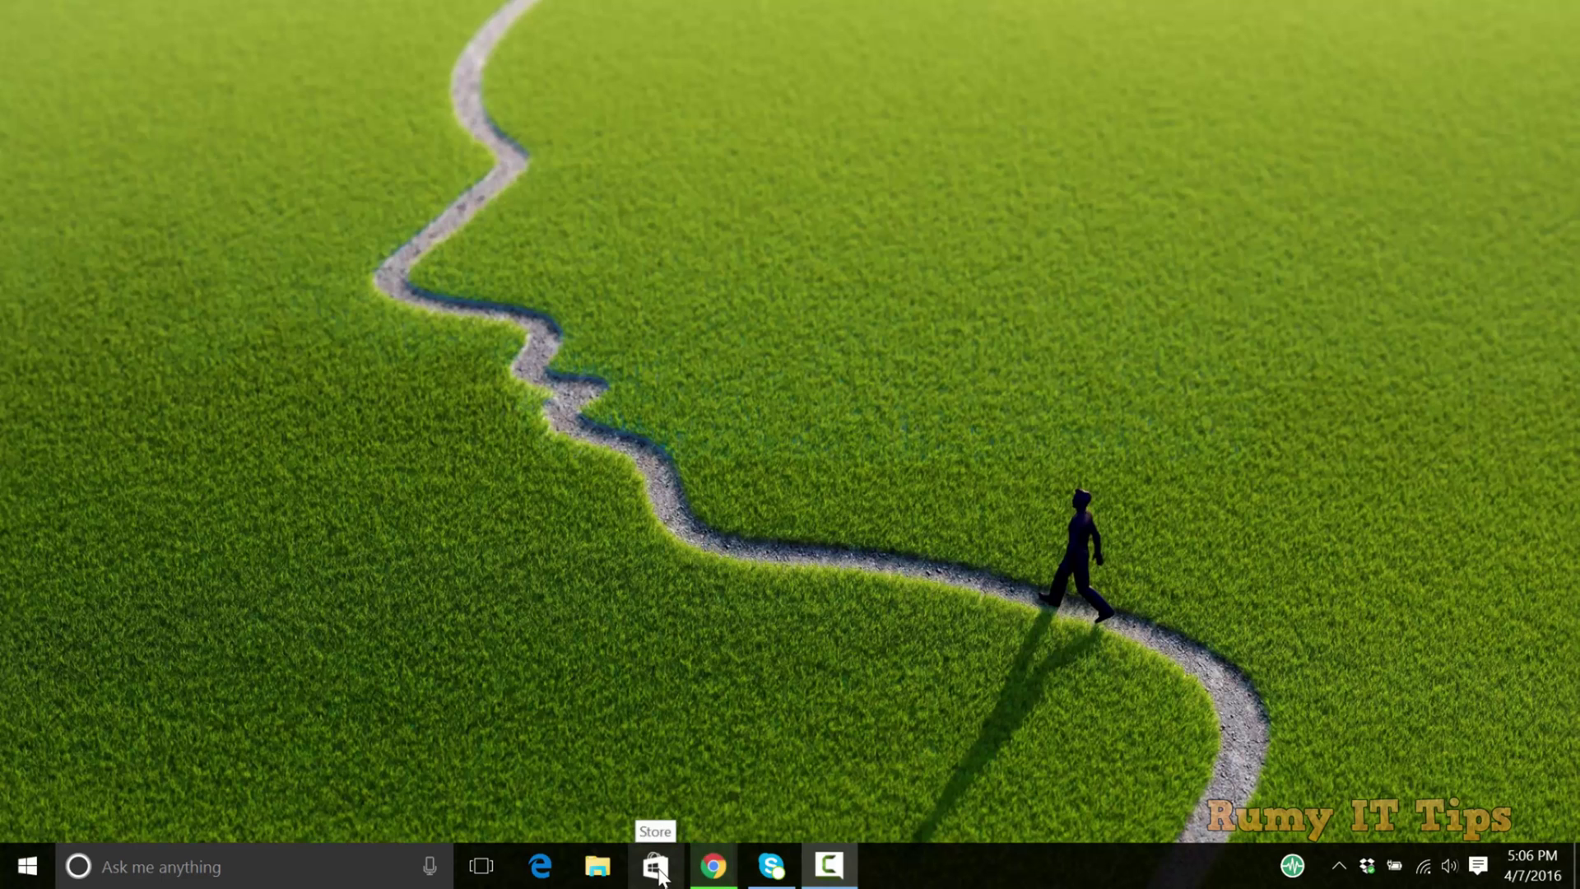
# Open Microsoft Store from the taskbar and search it for 'Dynamic Theme app'.
pyautogui.click(656, 869)
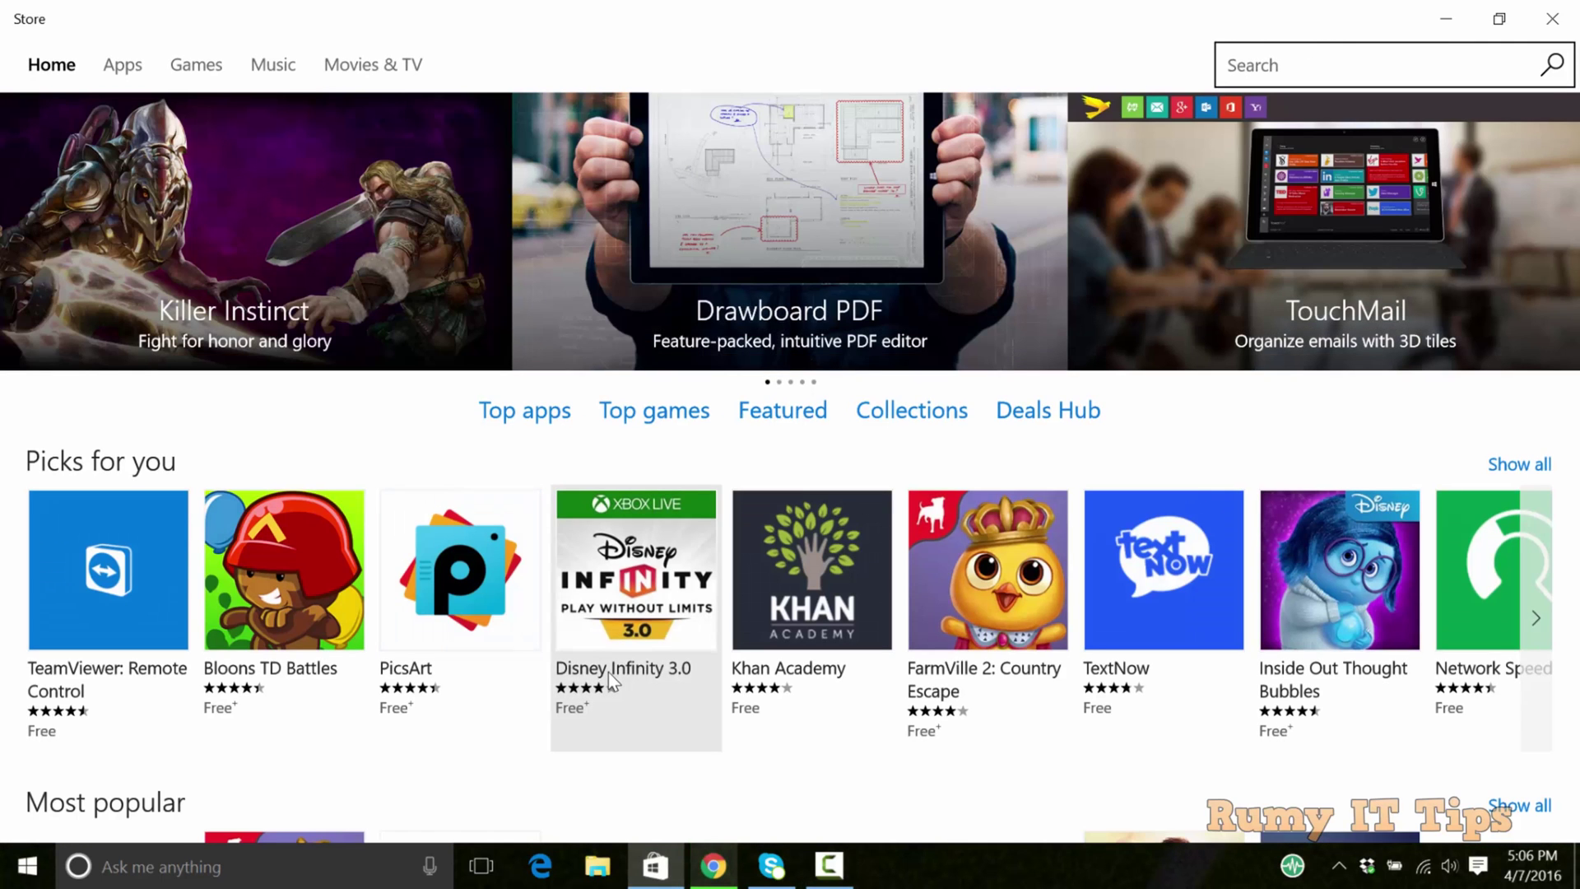
pyautogui.click(1253, 64)
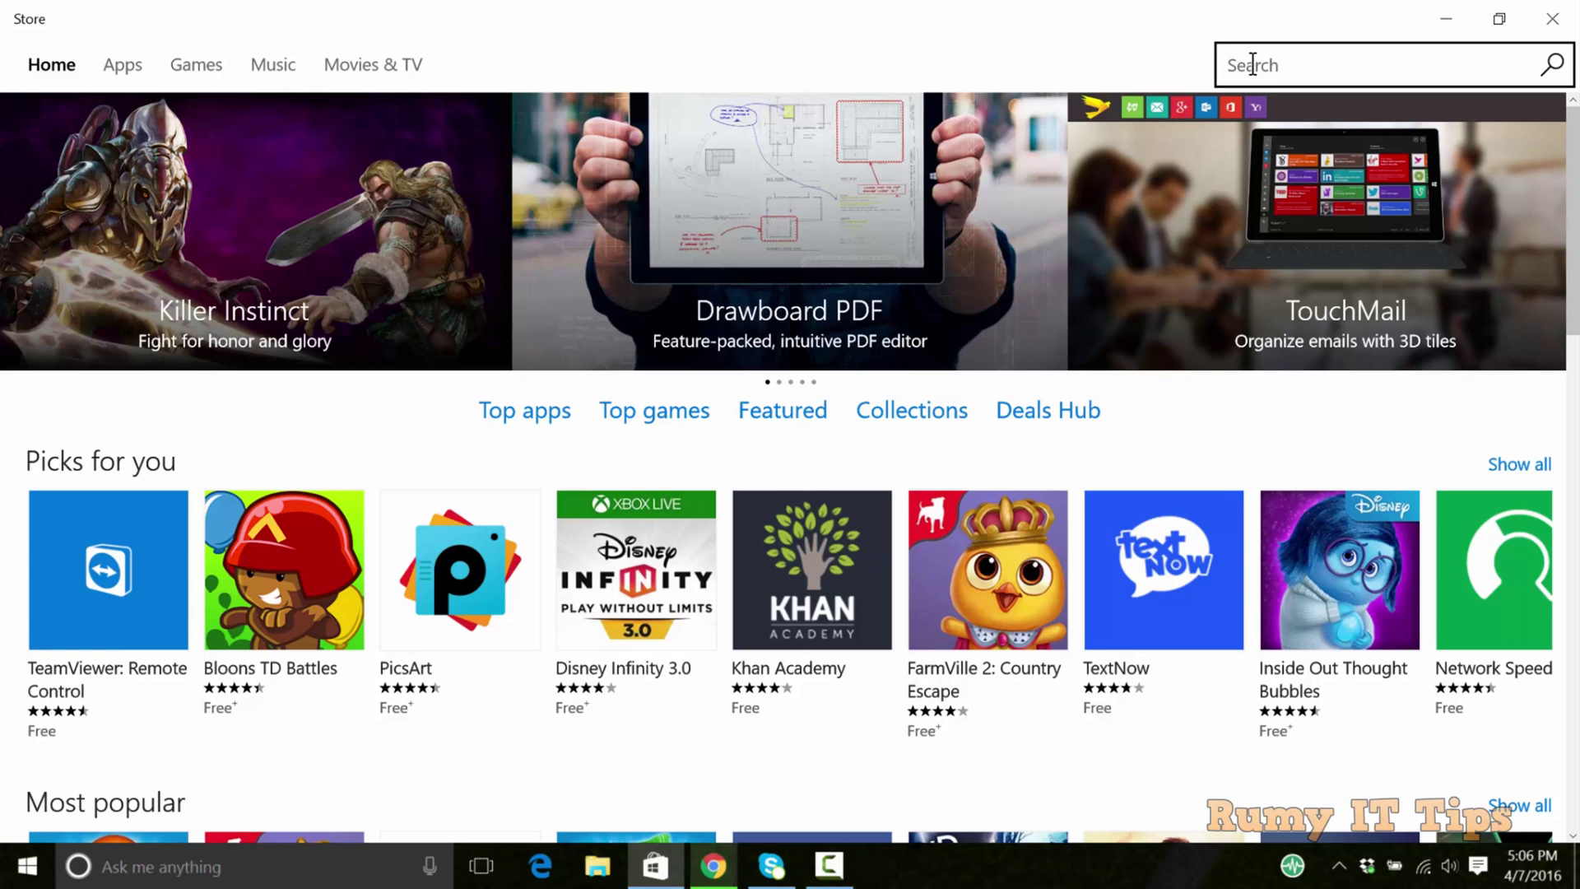
pyautogui.write('Dynamic Theme app')
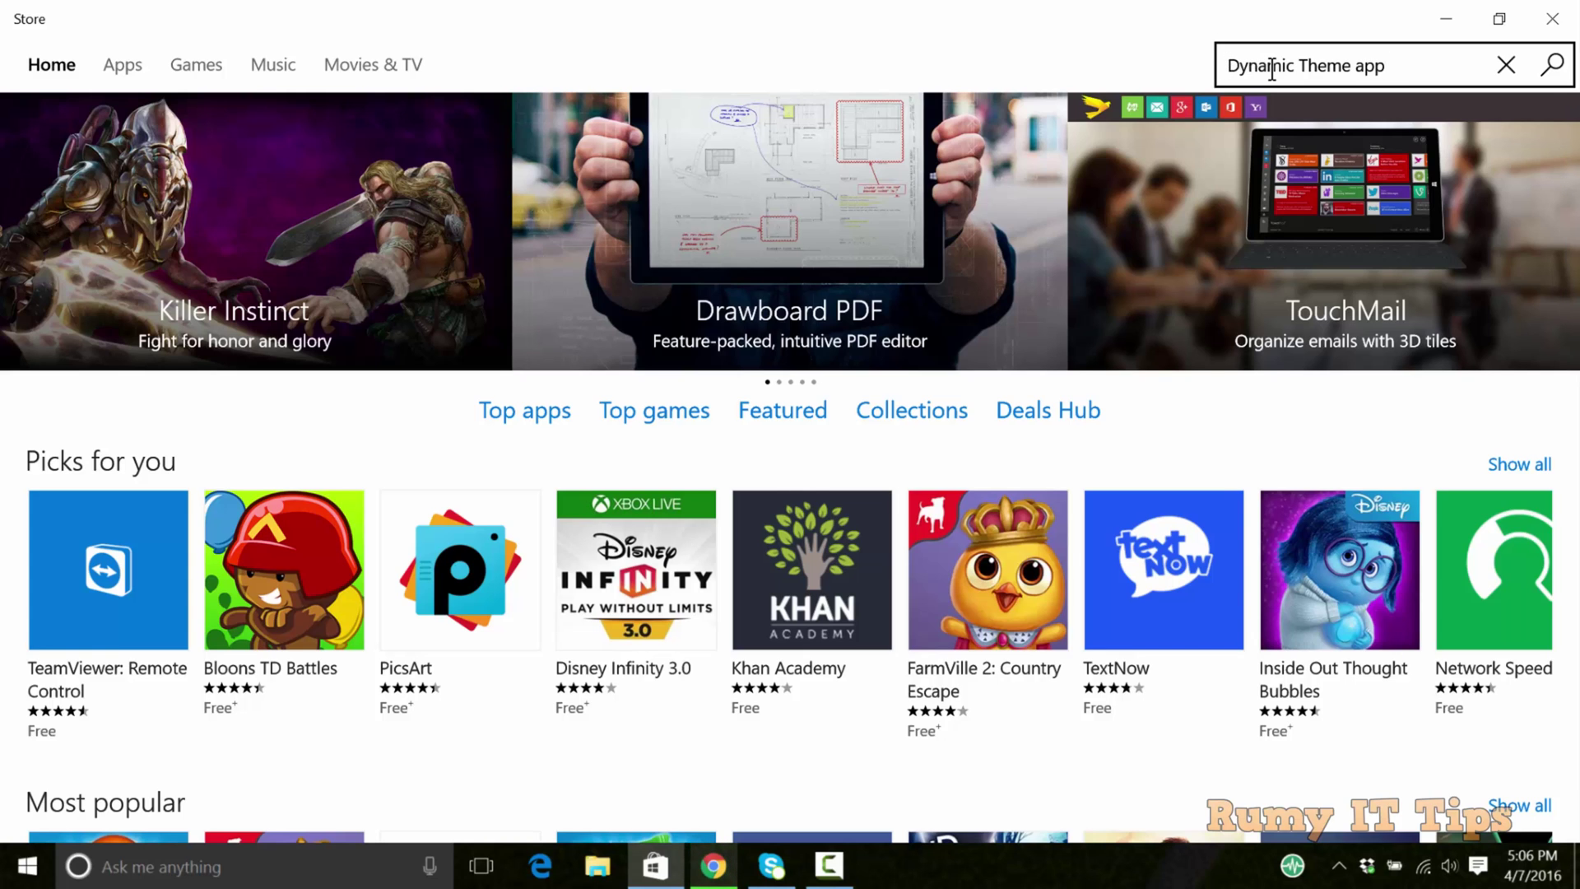
pyautogui.press('Return')
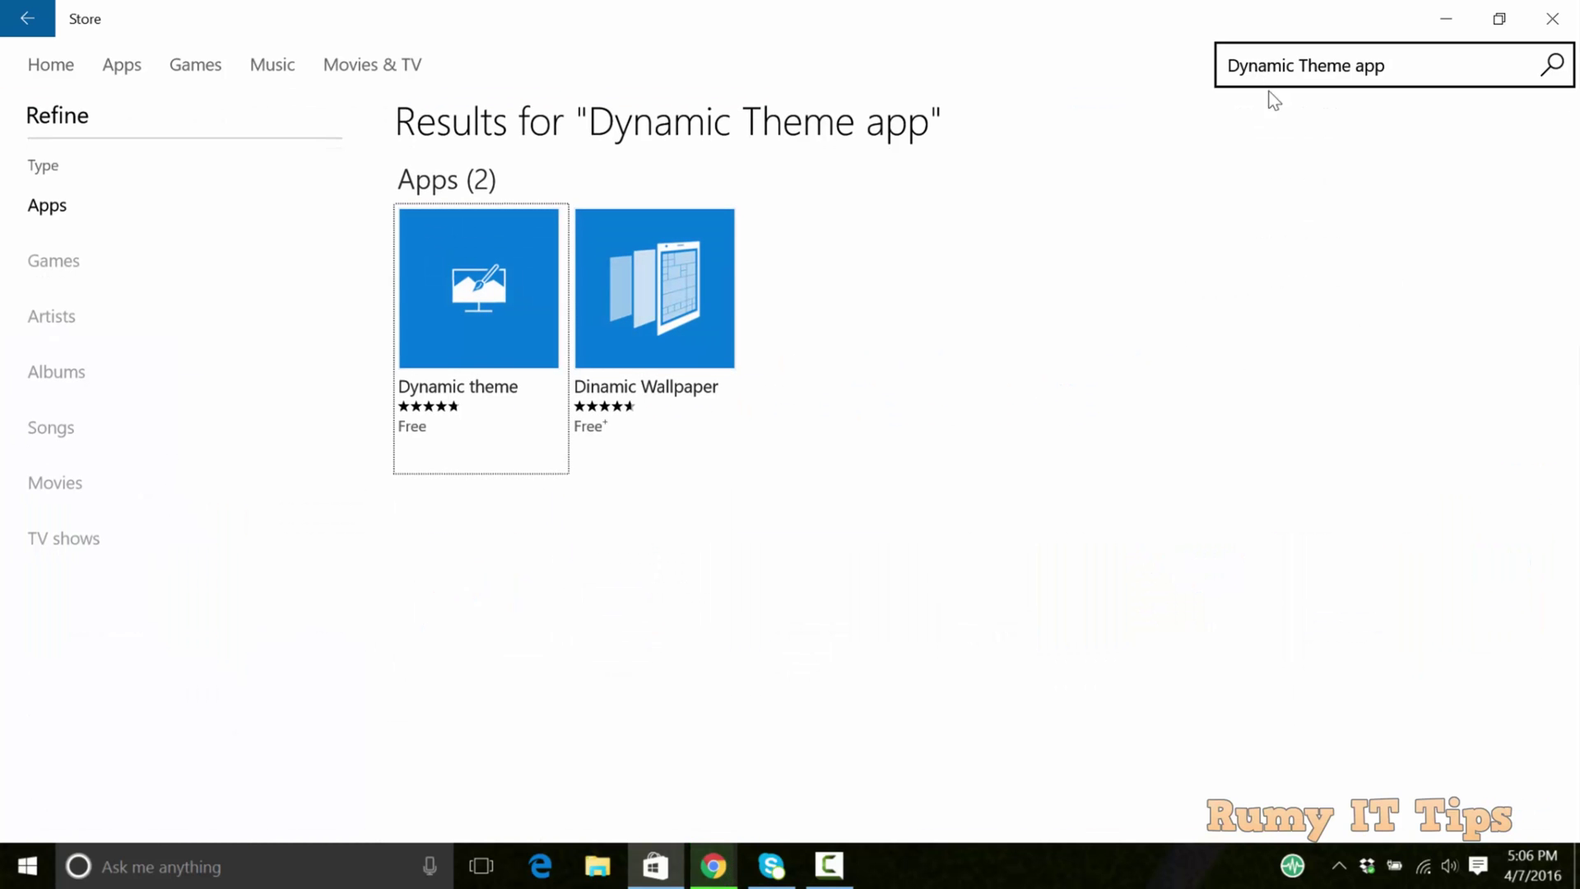
# Install the free Dynamic theme app from its Store page, then close the Store.
pyautogui.click(482, 404)
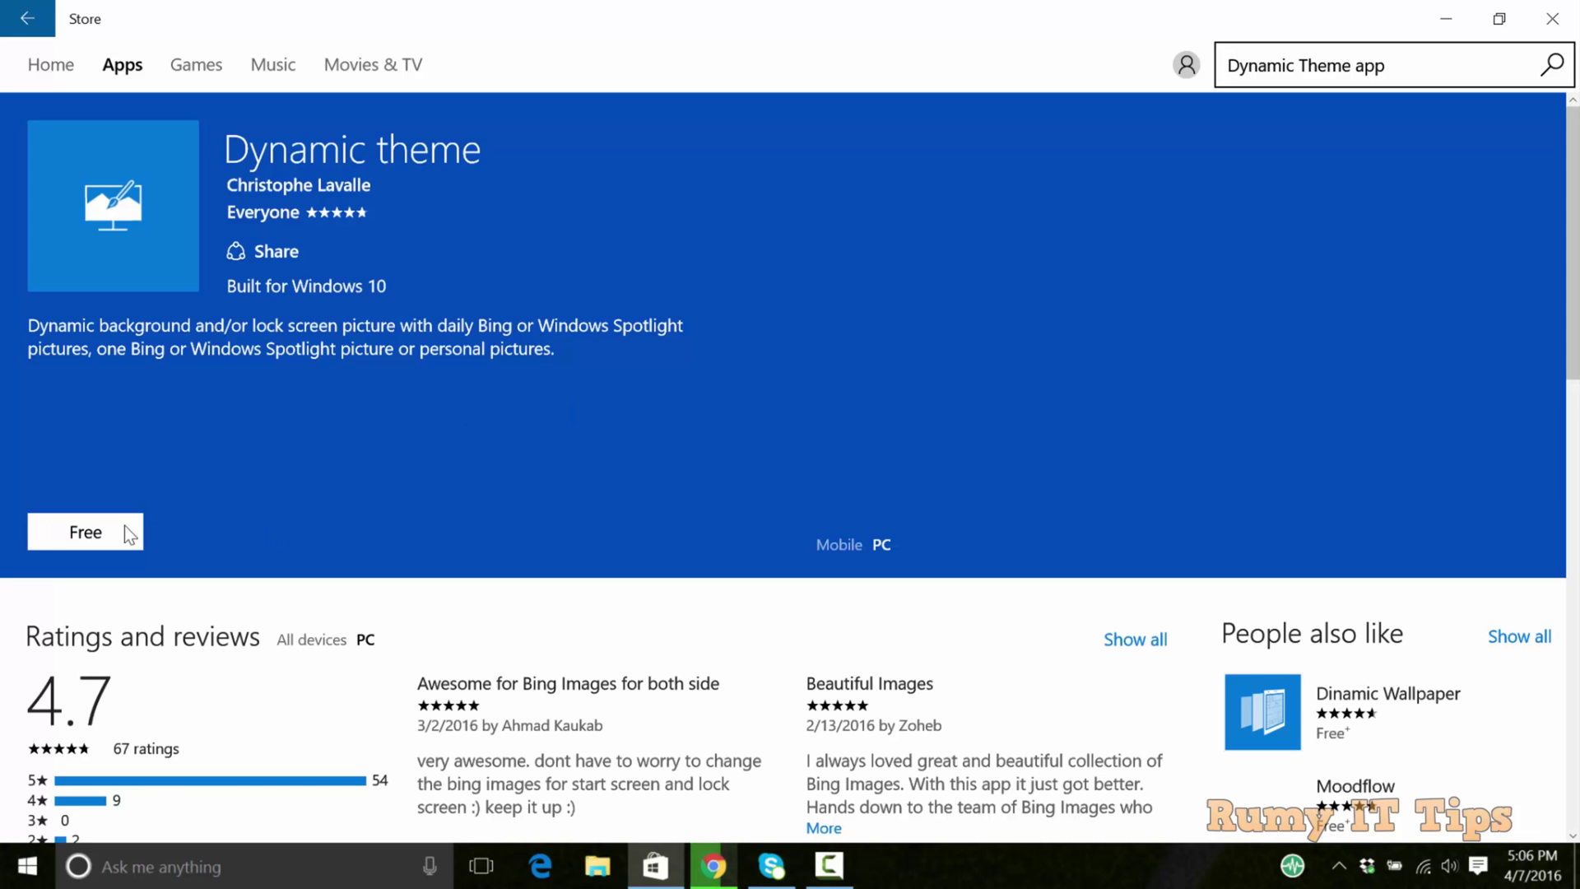
pyautogui.click(103, 537)
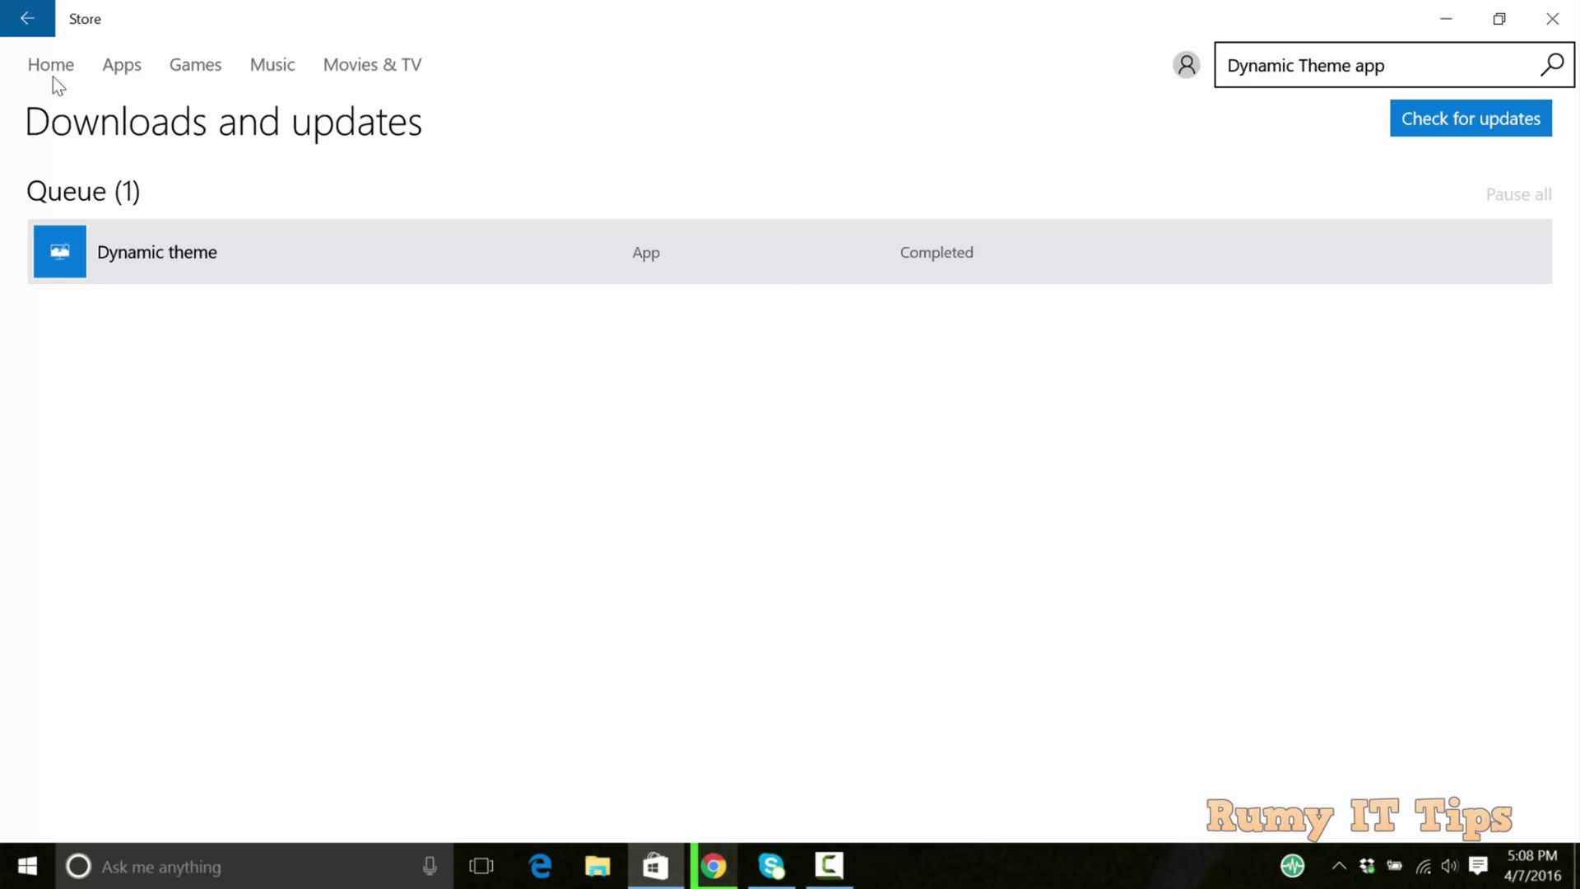
pyautogui.click(1553, 18)
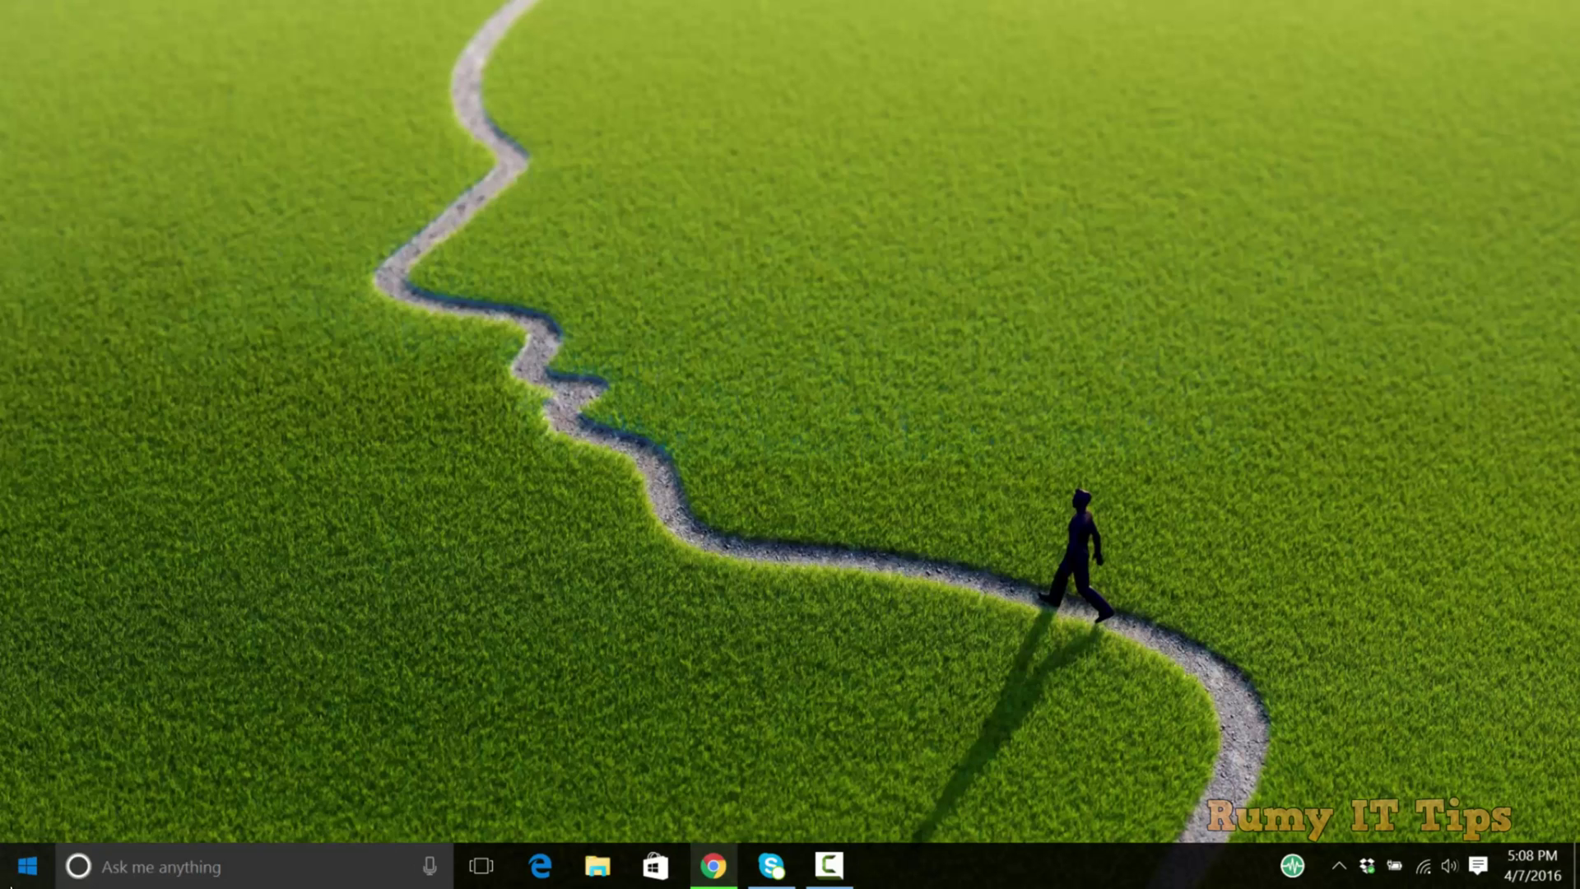
# Launch Dynamic theme from Start and browse Daily Bing, Daily Windows Spotlight, then Background.
pyautogui.click(28, 865)
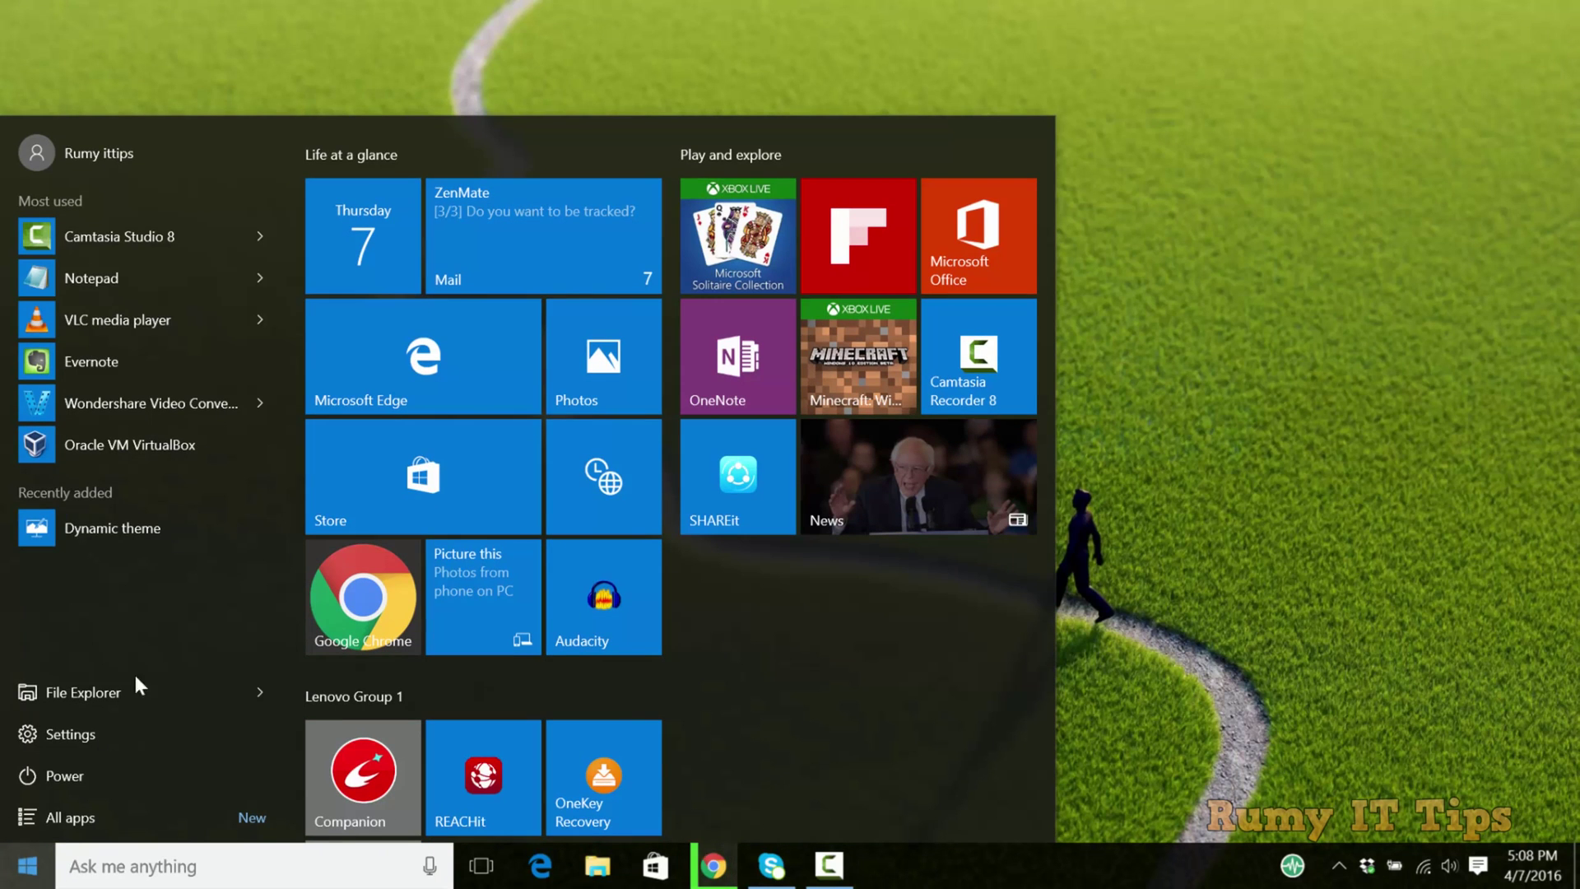
pyautogui.click(187, 526)
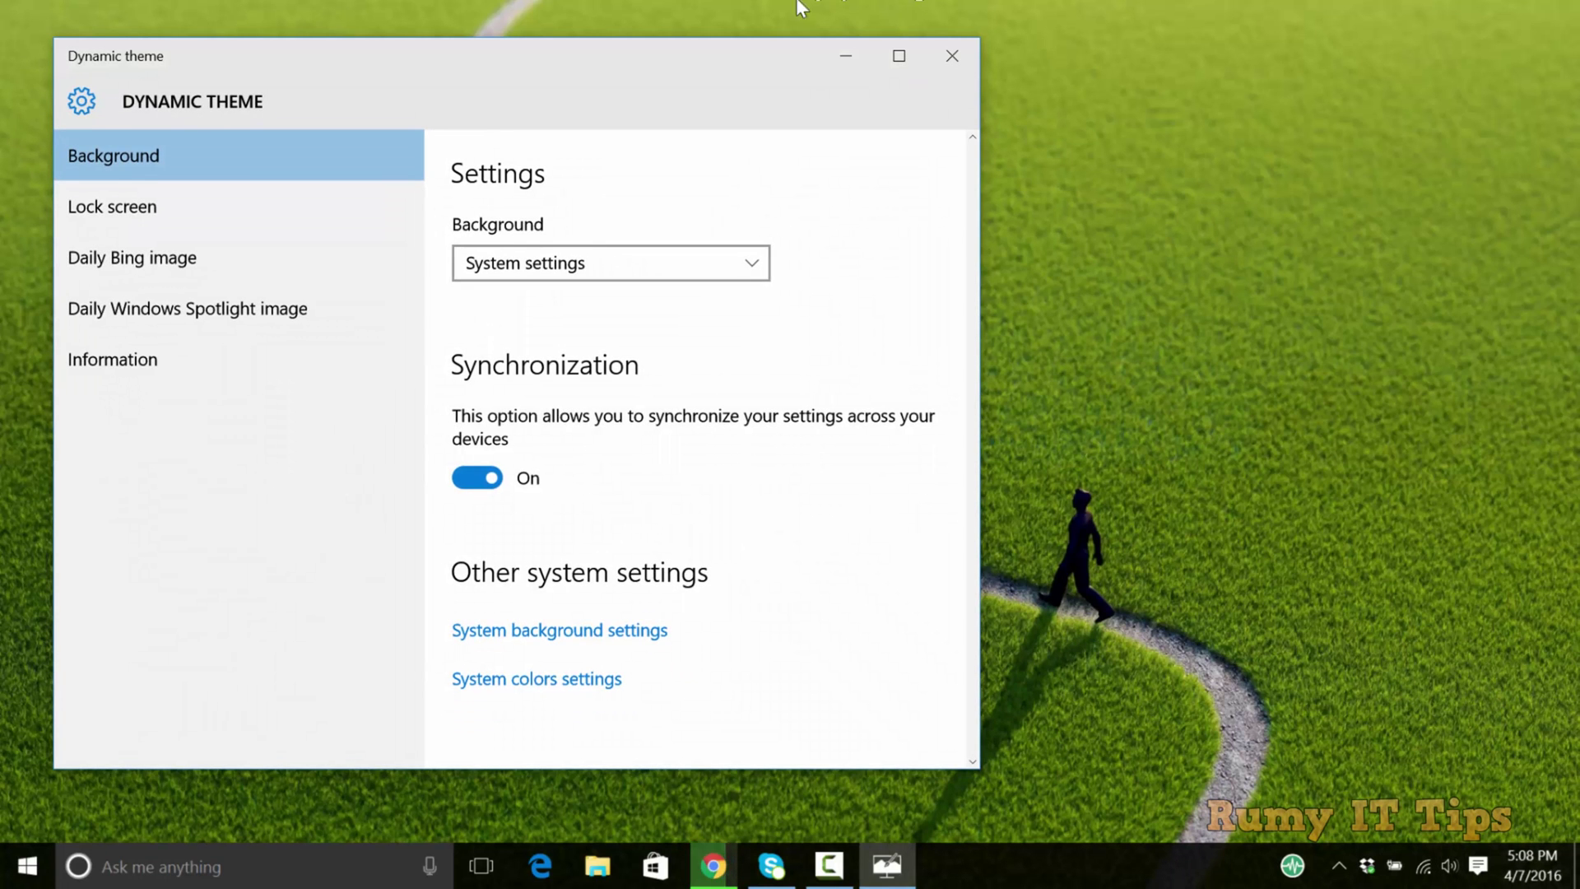
pyautogui.moveTo(630, 53); pyautogui.dragTo(837, 50)
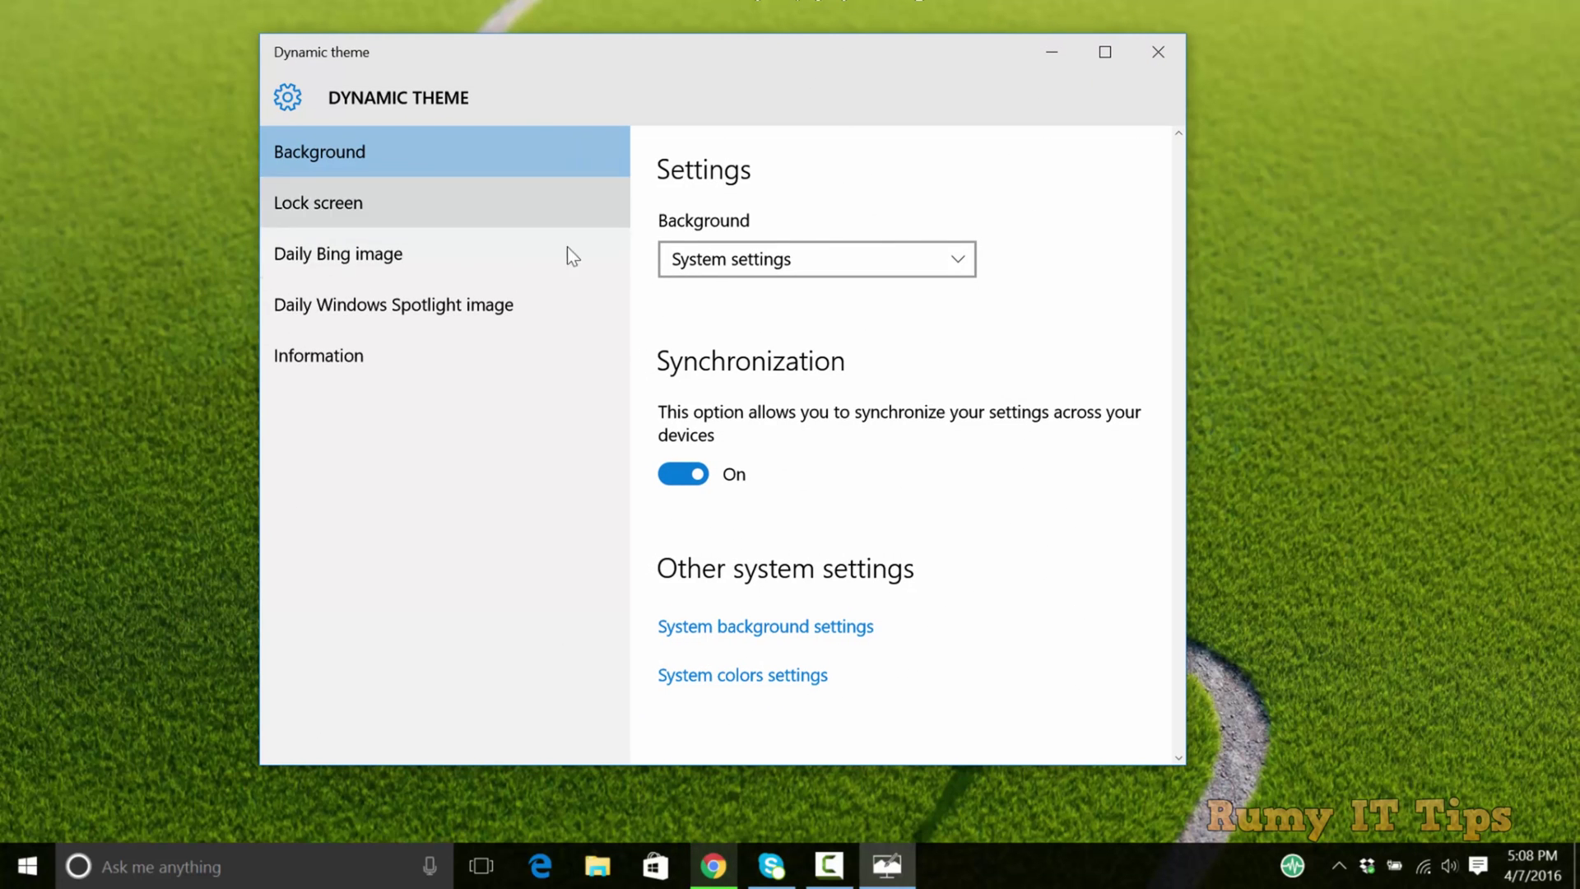
pyautogui.click(512, 262)
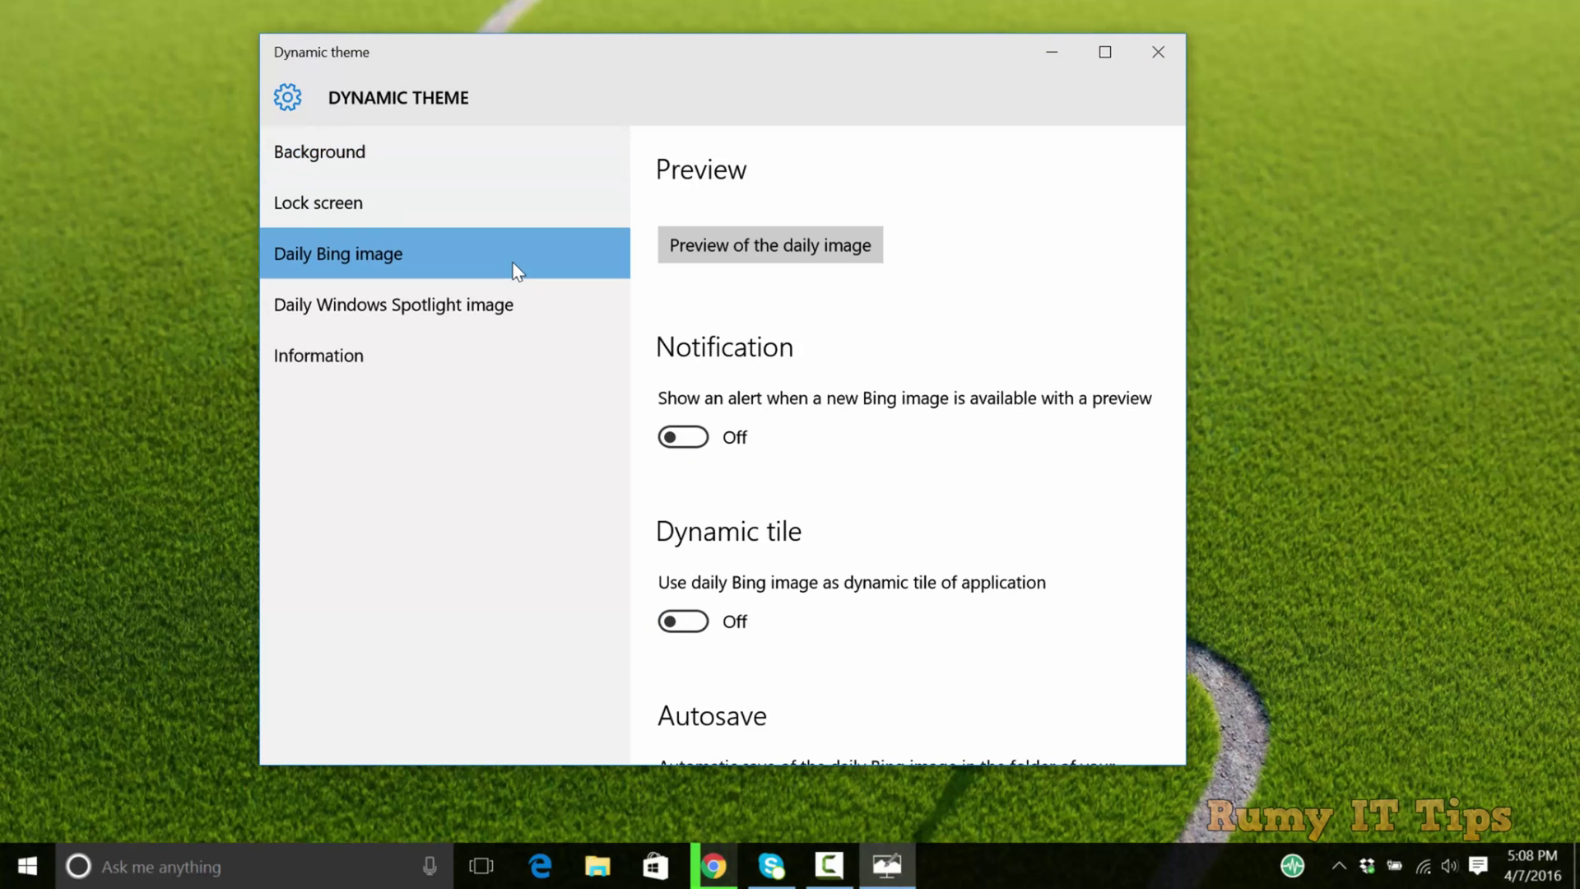
pyautogui.click(457, 311)
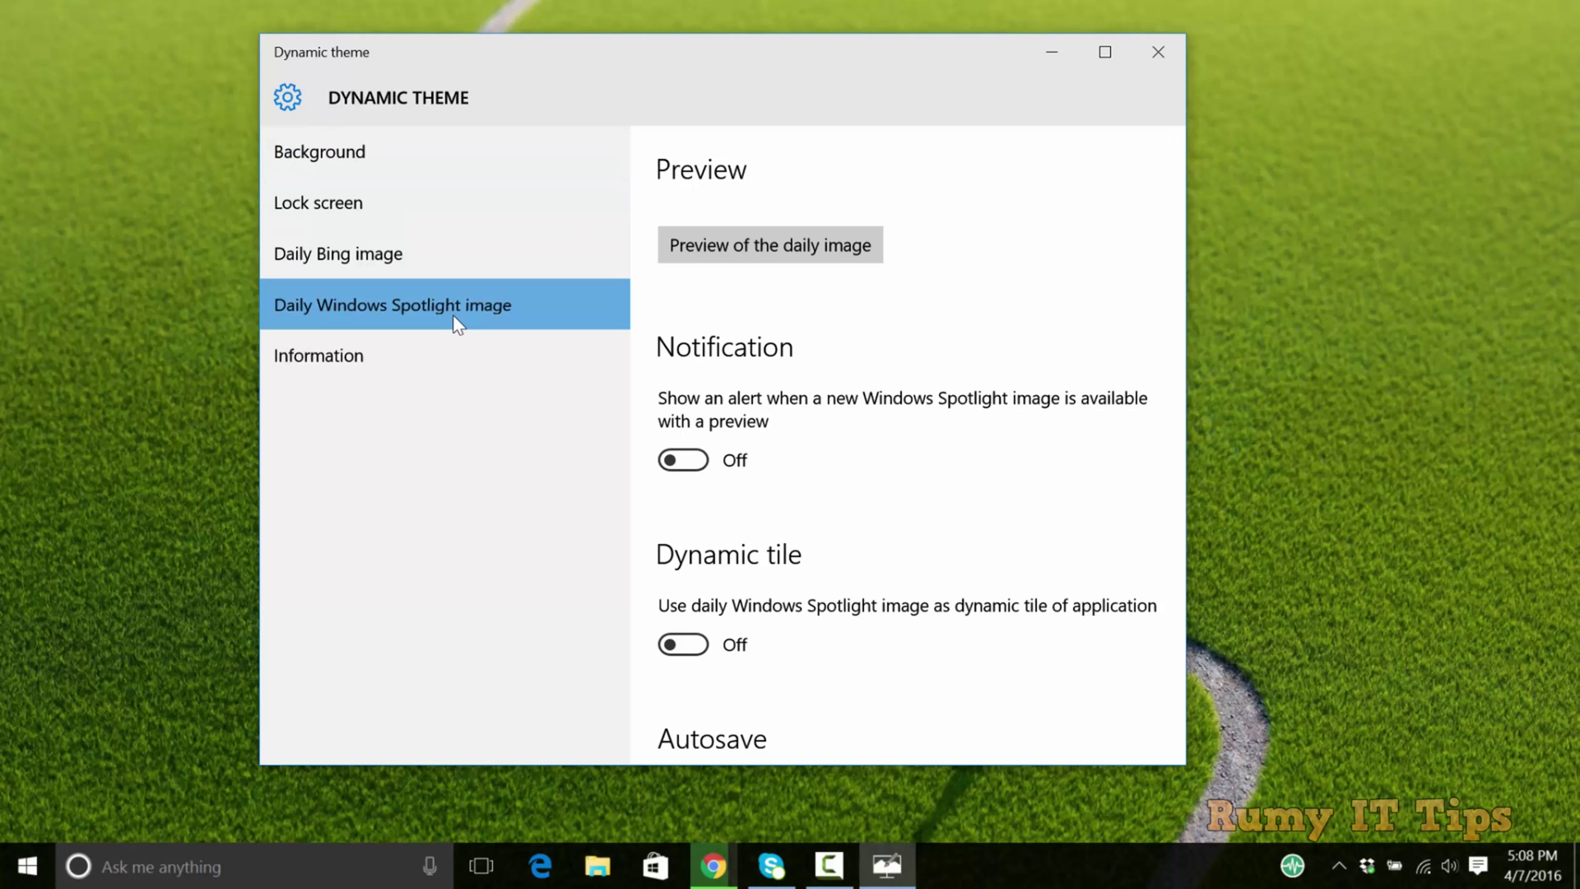
pyautogui.click(417, 166)
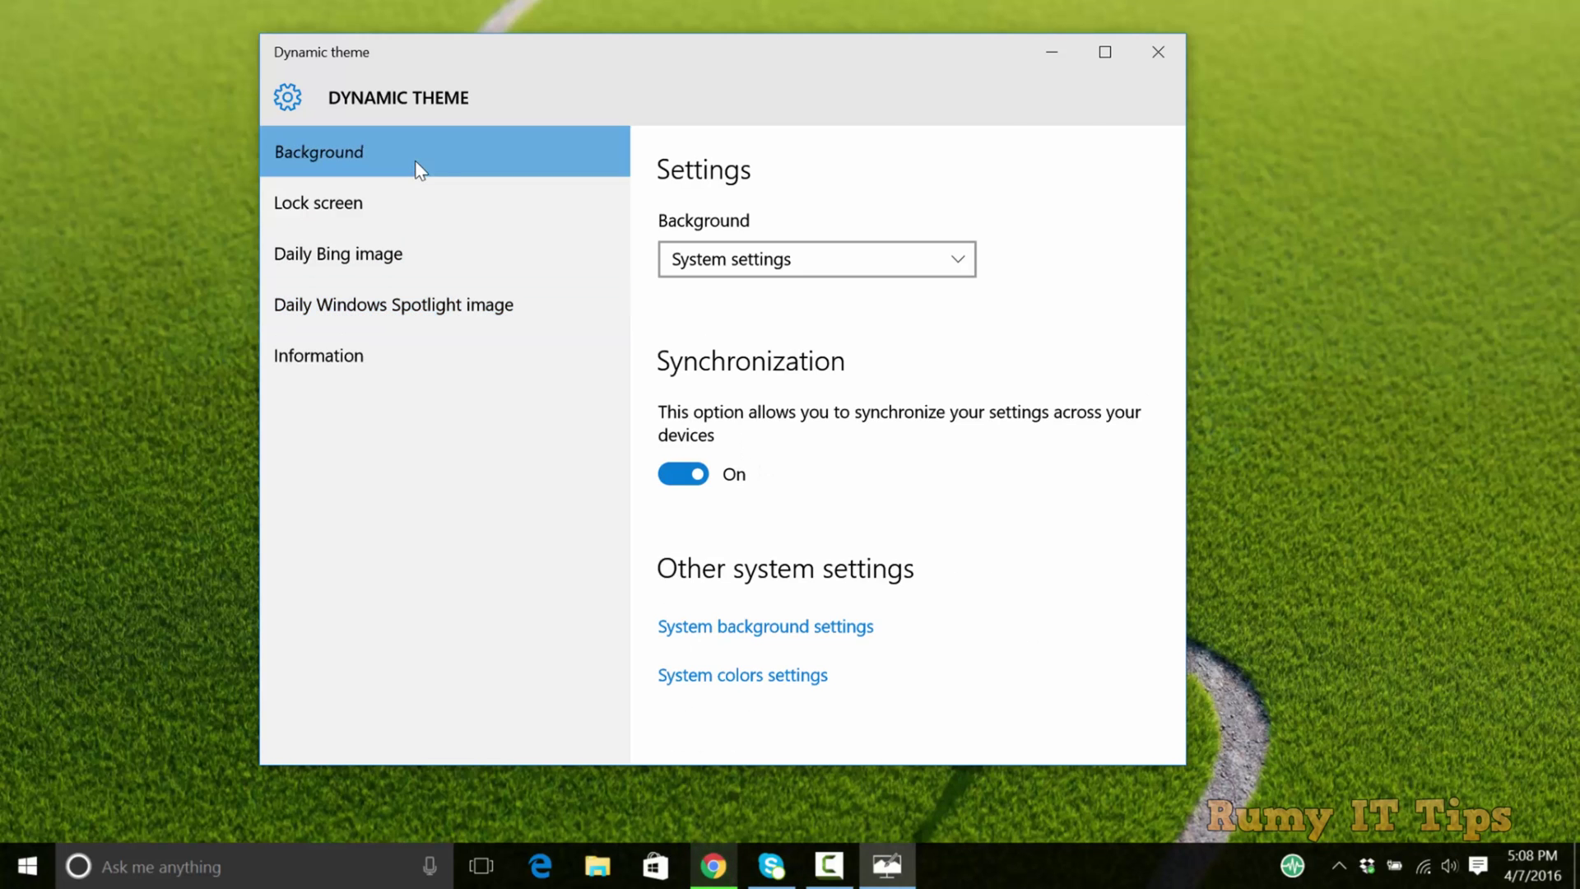
# Set the desktop background source to Windows Spotlight and preview today's Spotlight image.
pyautogui.click(781, 256)
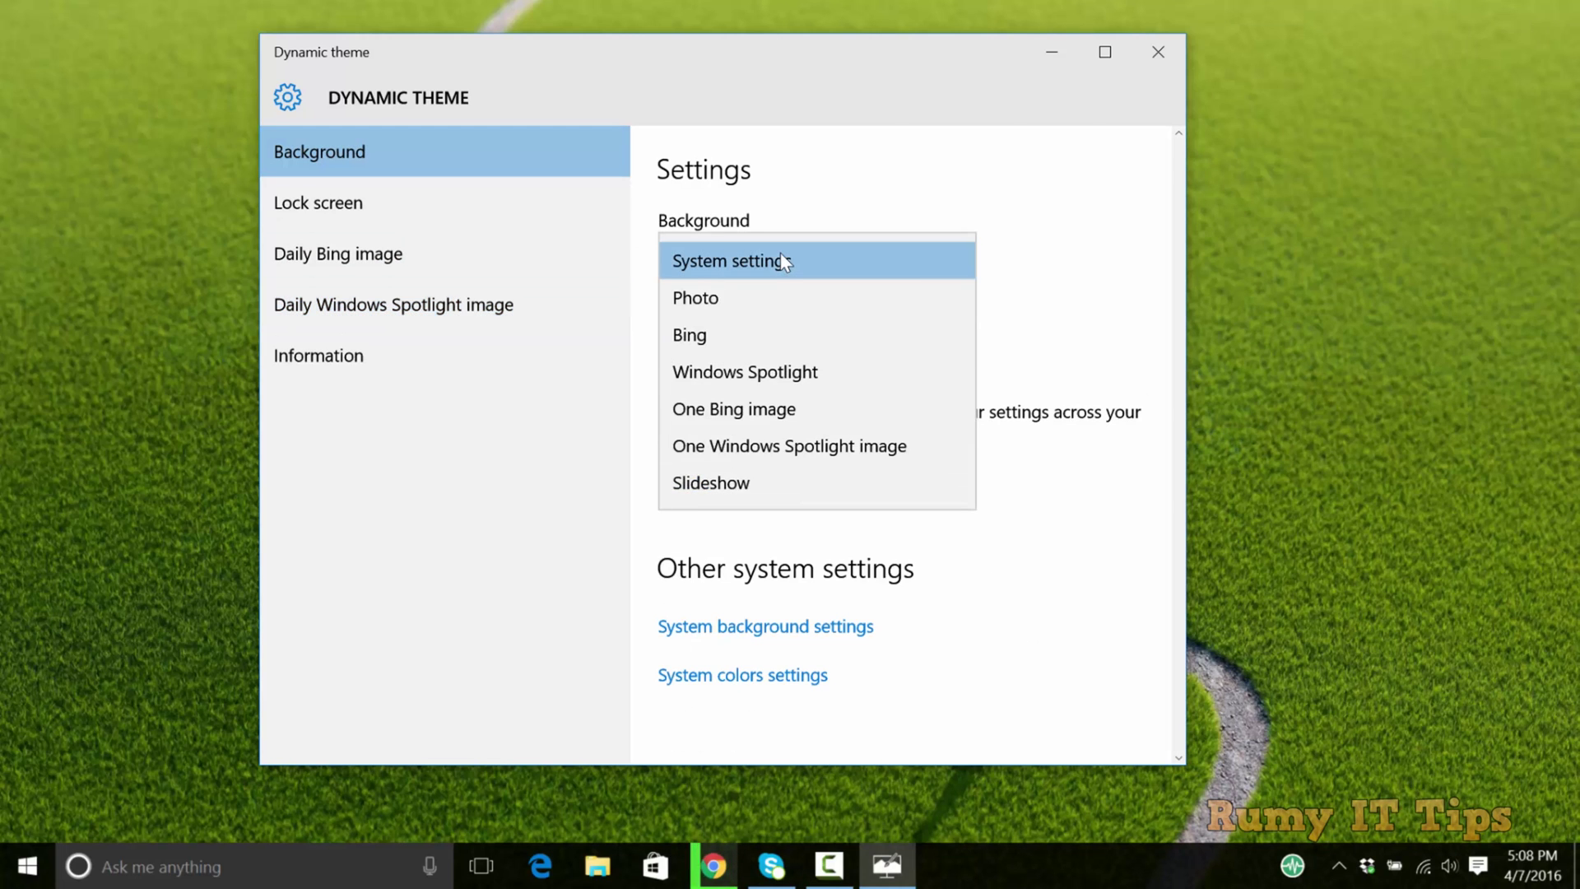
pyautogui.click(756, 372)
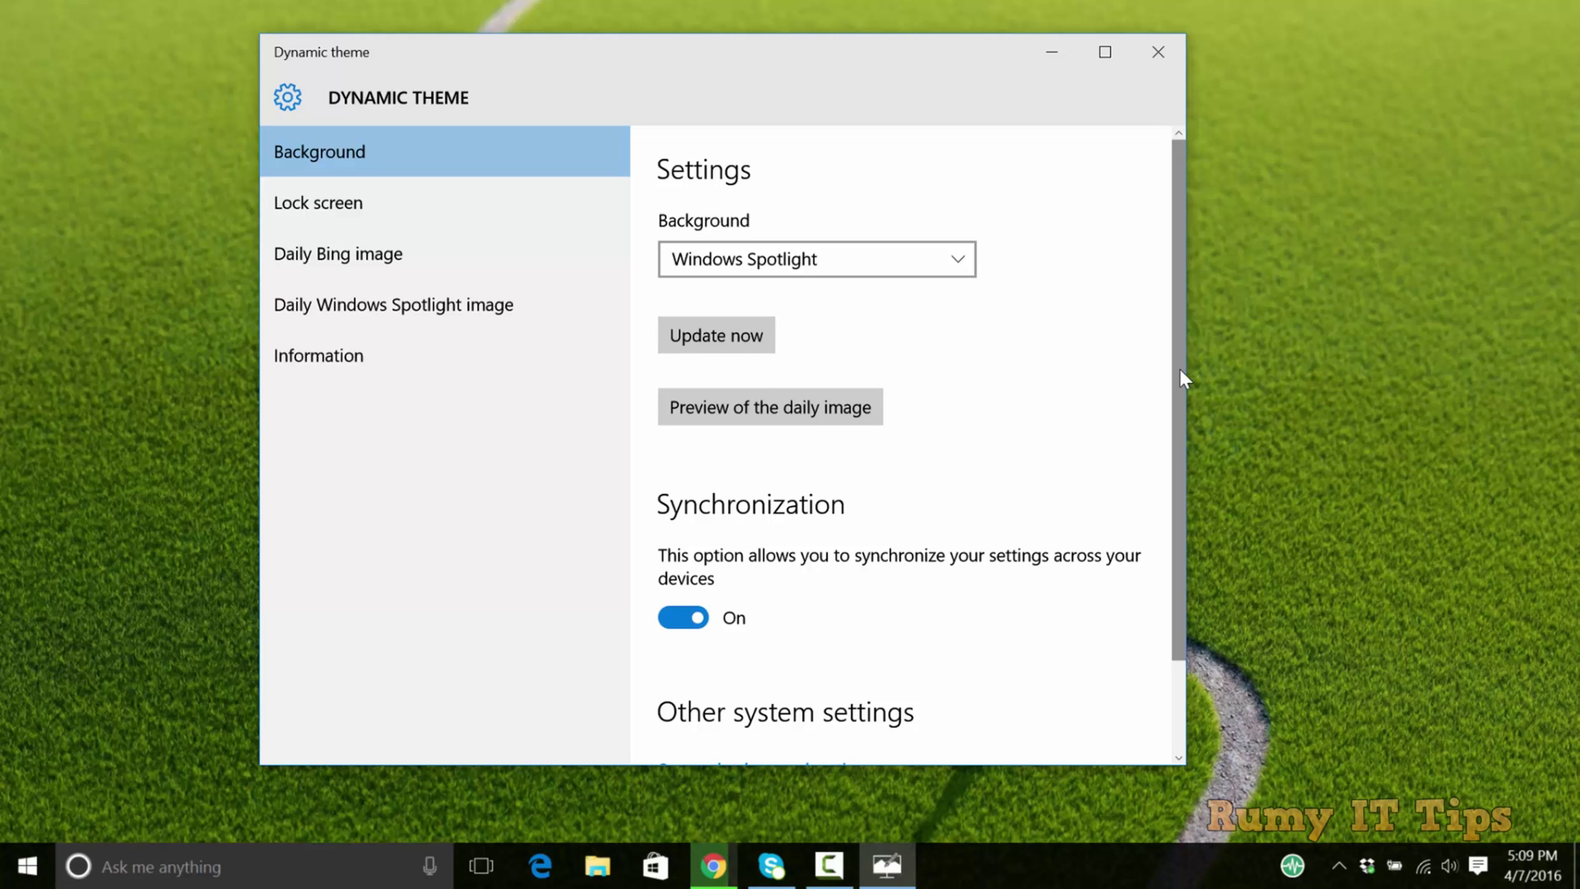
pyautogui.moveTo(1179, 369); pyautogui.dragTo(1167, 512)
pyautogui.click(801, 306)
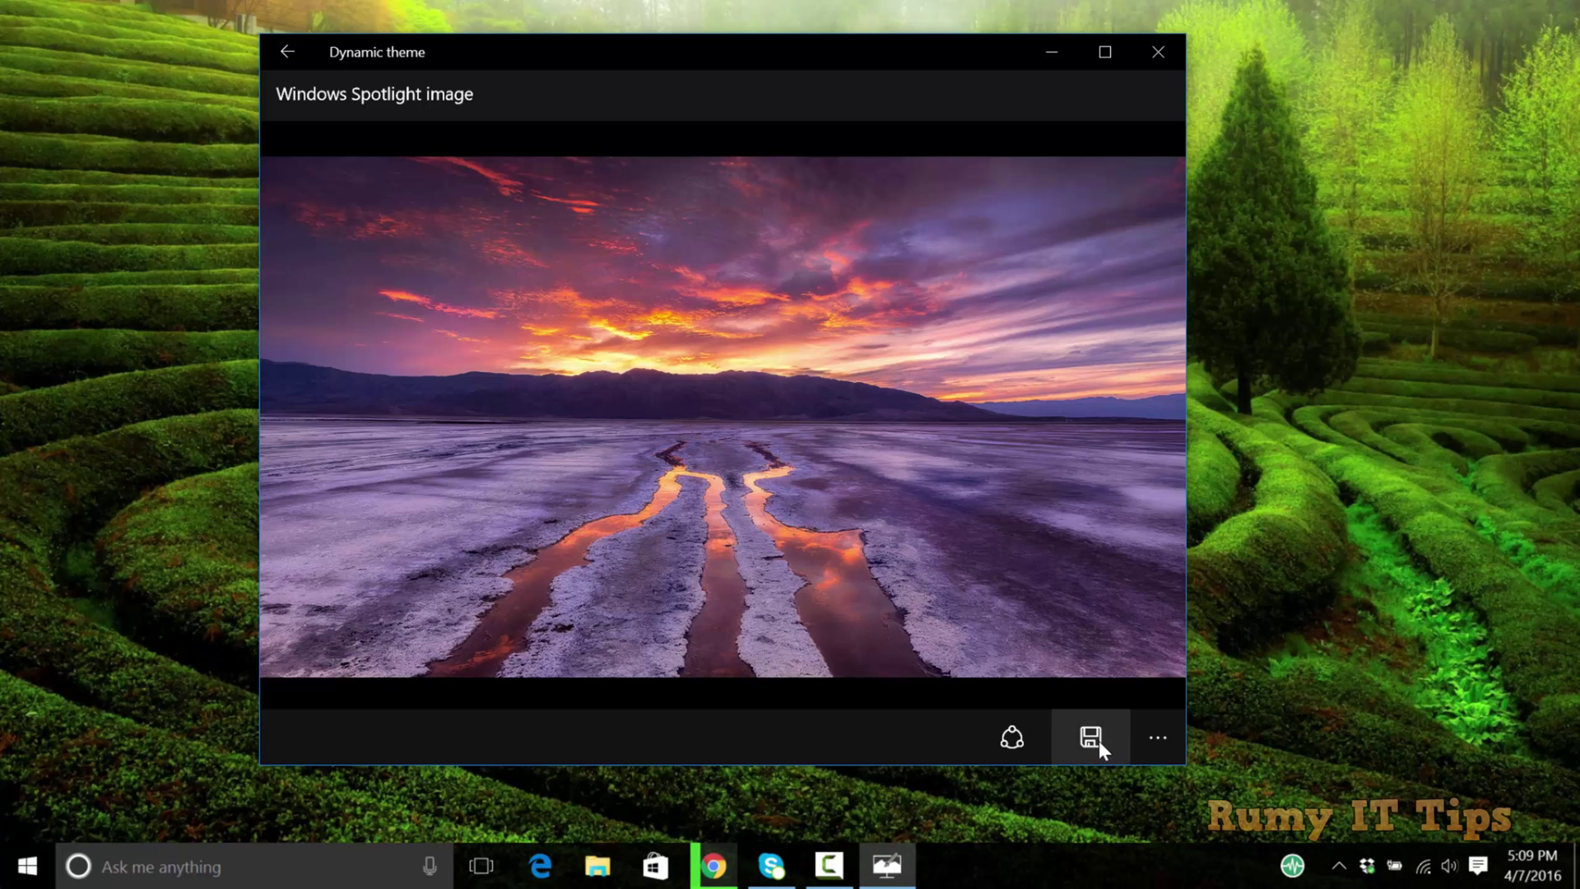
# Save today's Windows Spotlight image to the Desktop from the preview's more-options menu.
pyautogui.click(1162, 742)
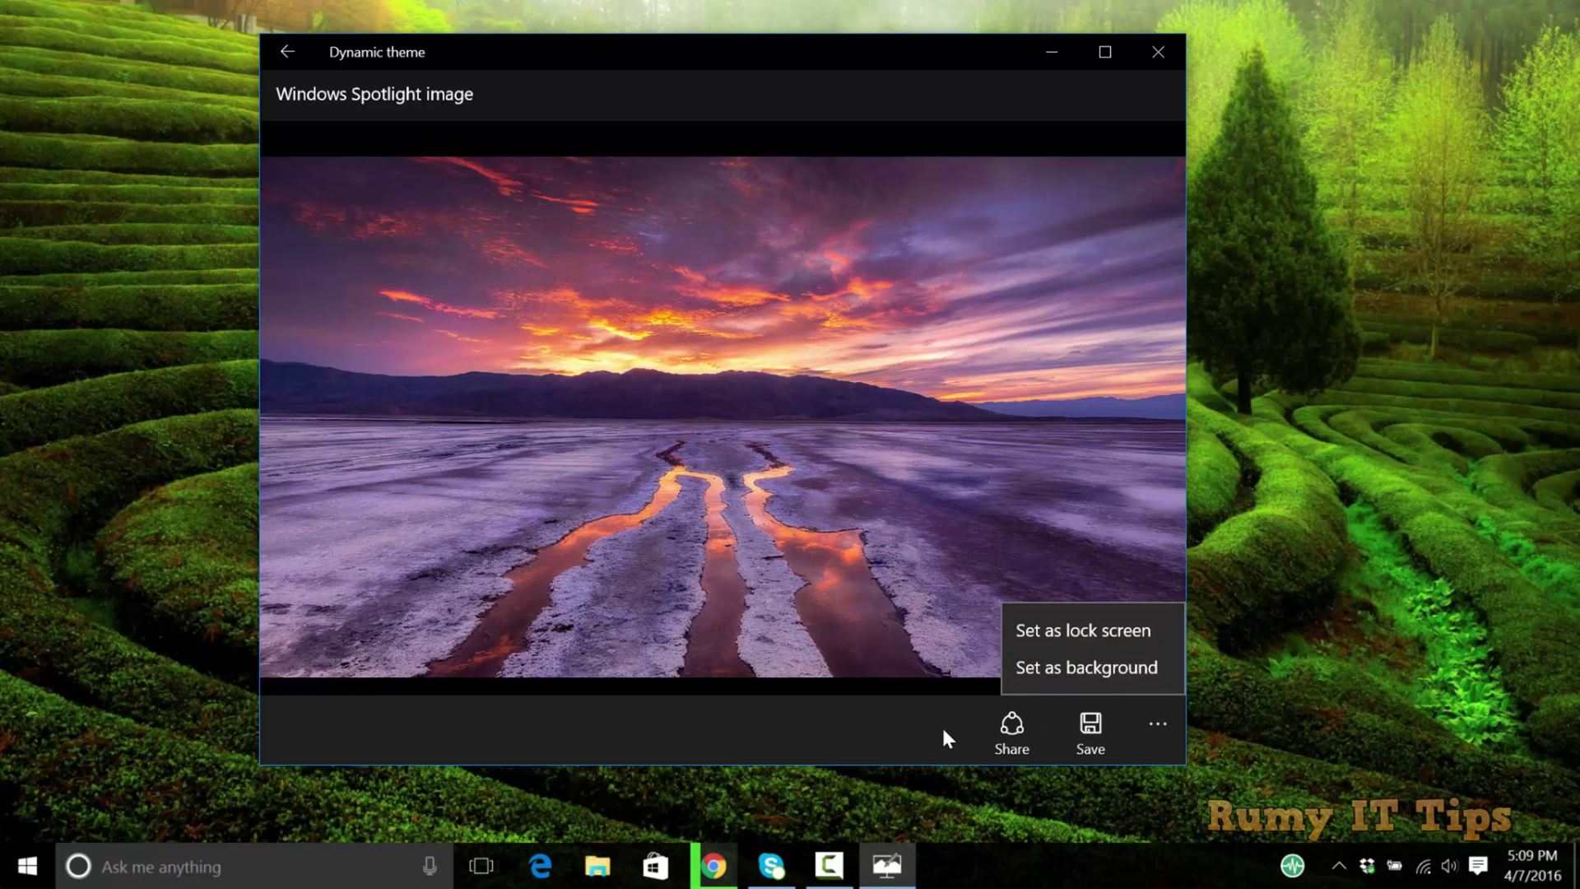
pyautogui.click(1065, 738)
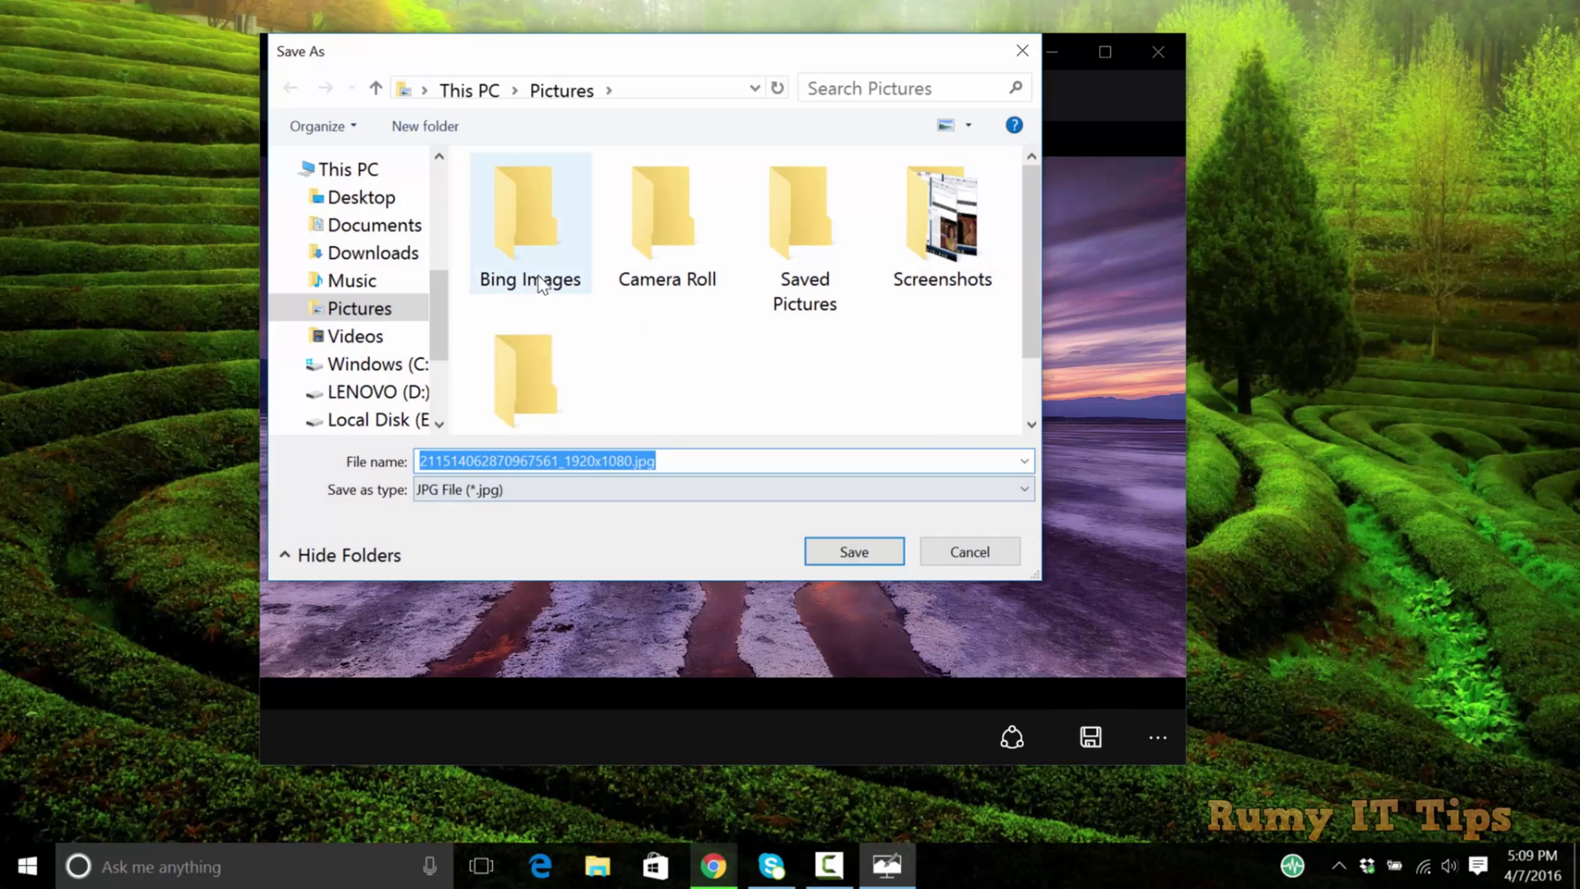
pyautogui.click(434, 190)
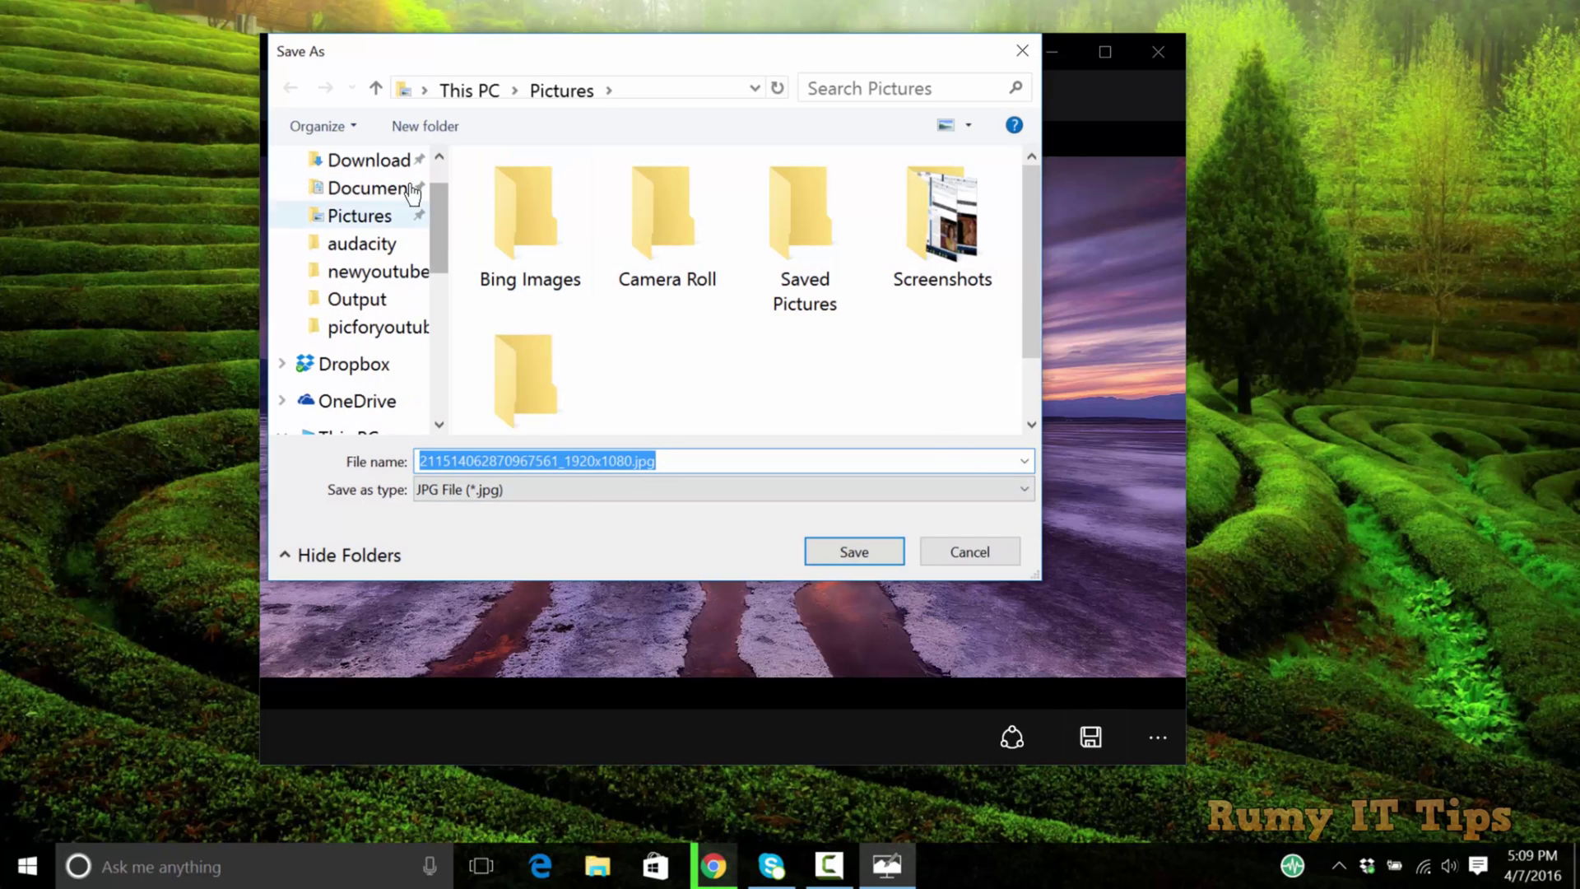
pyautogui.click(432, 164)
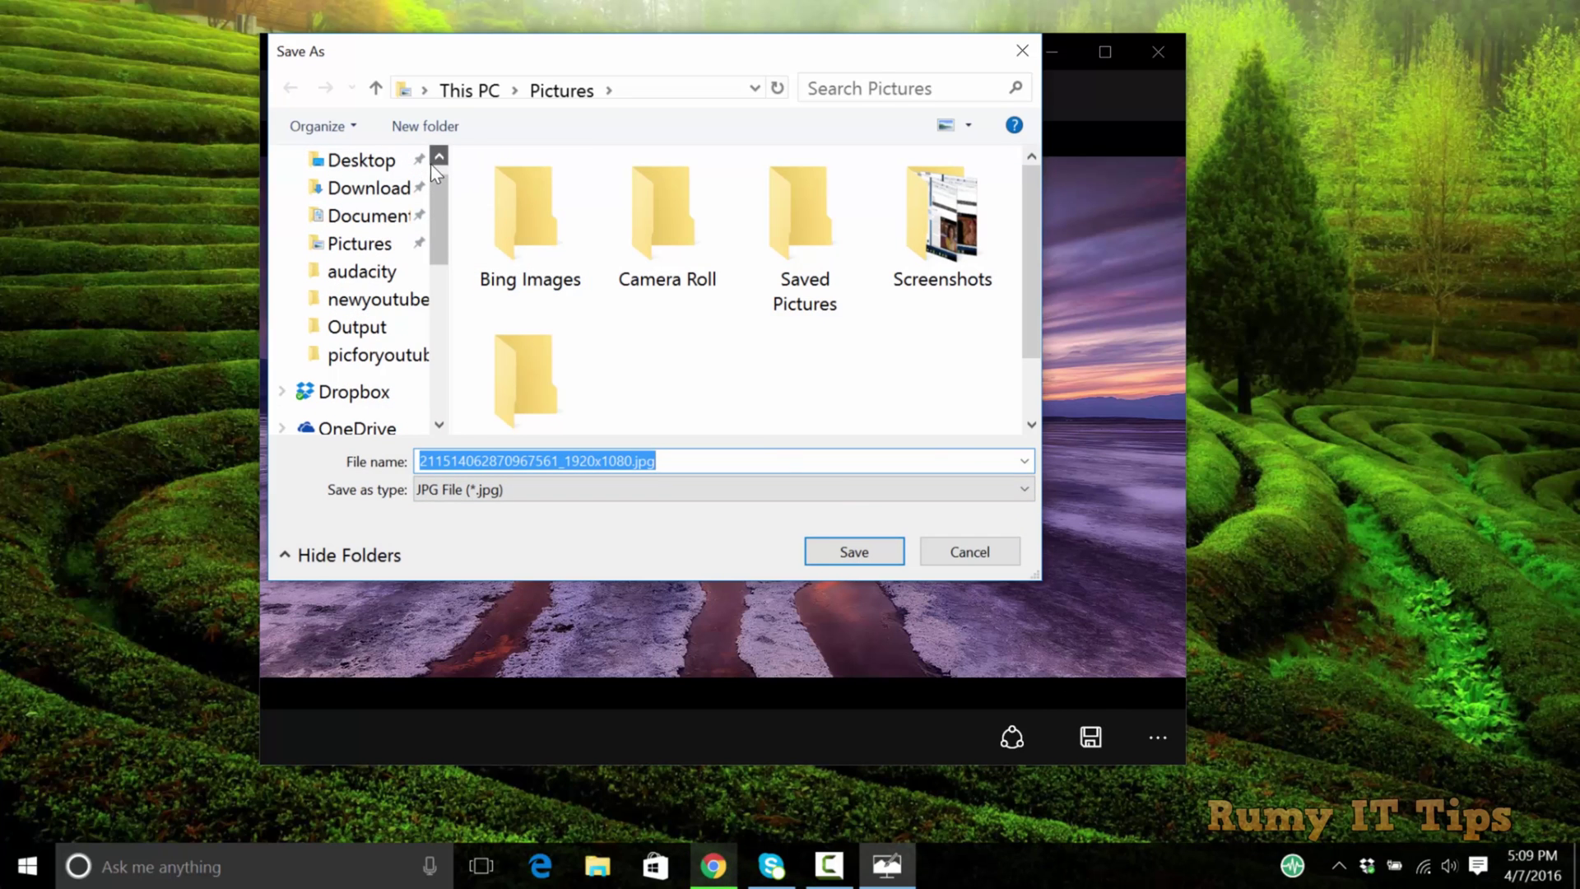
pyautogui.click(358, 158)
pyautogui.click(816, 553)
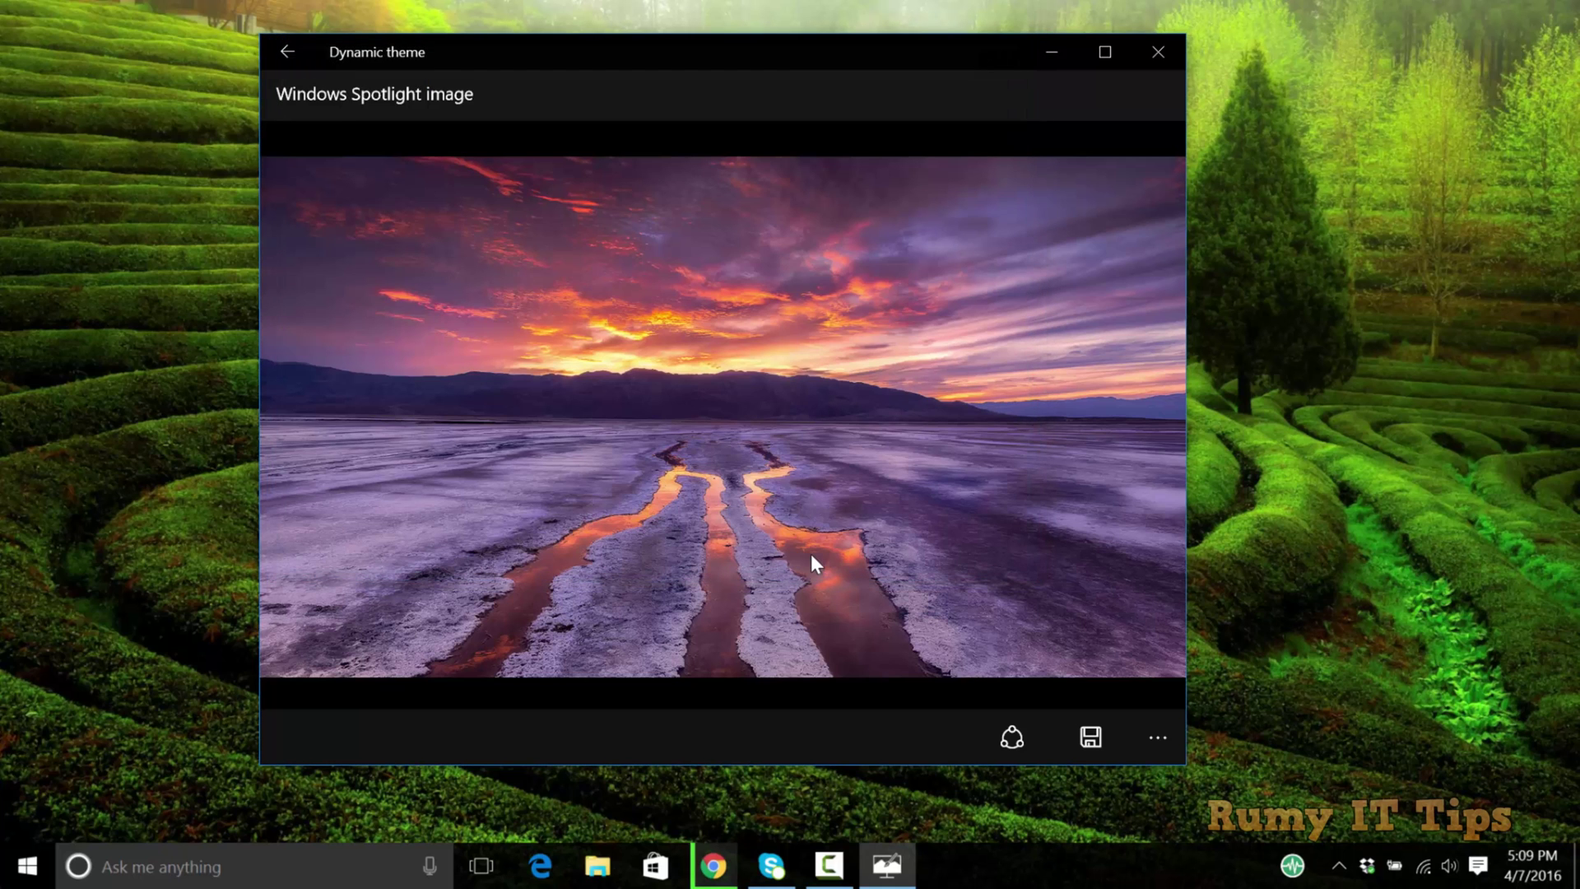
# Set the lock screen background to Bing, update it now, and preview today's image.
pyautogui.click(288, 53)
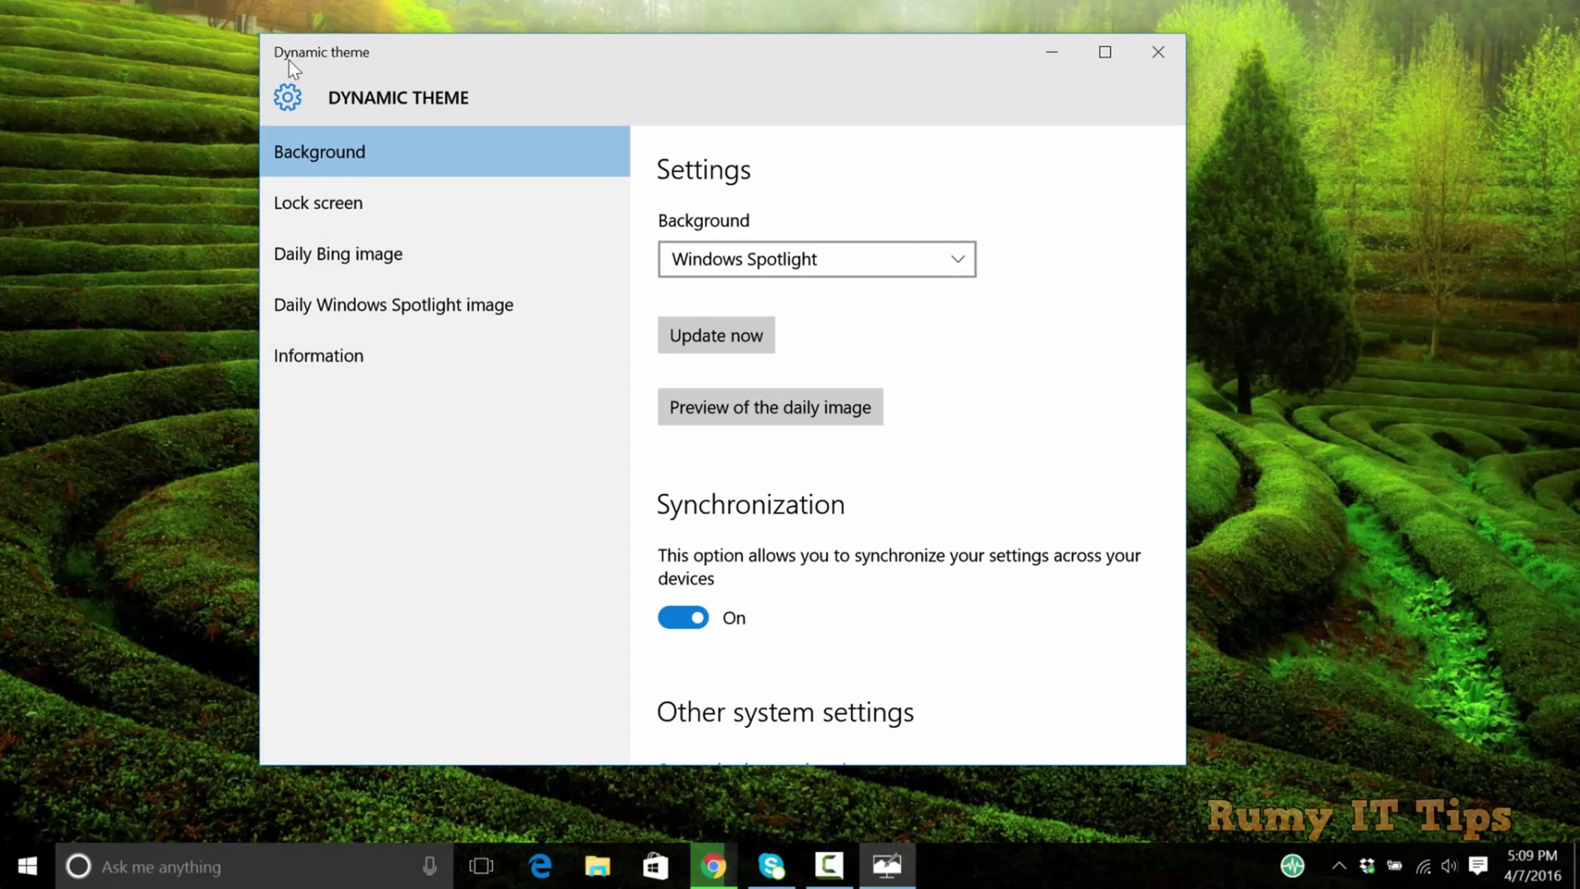
pyautogui.click(360, 188)
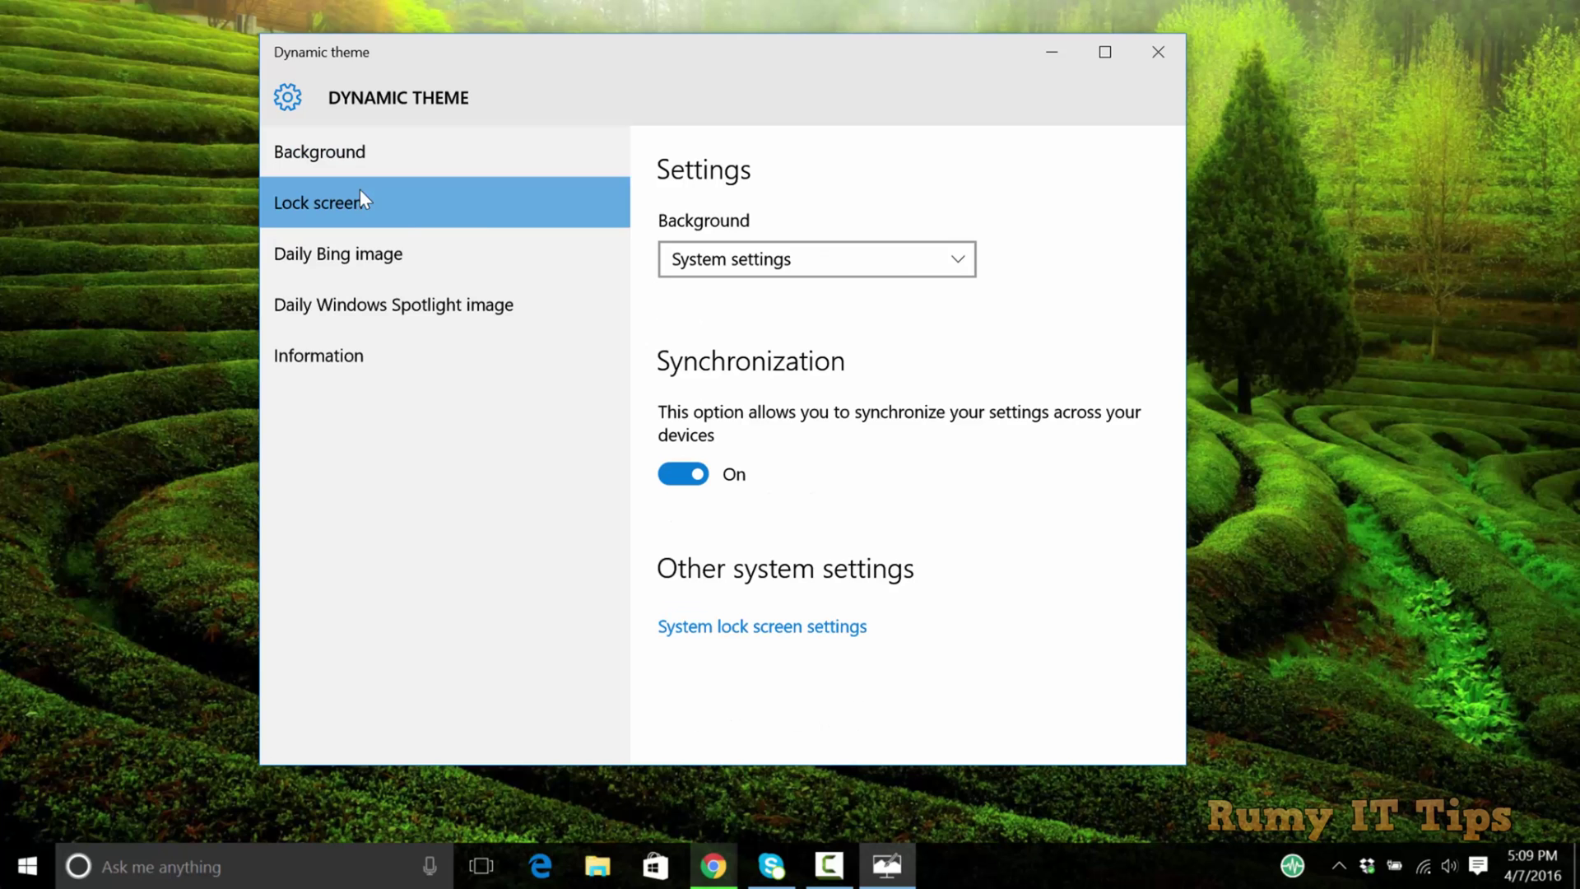
pyautogui.click(910, 274)
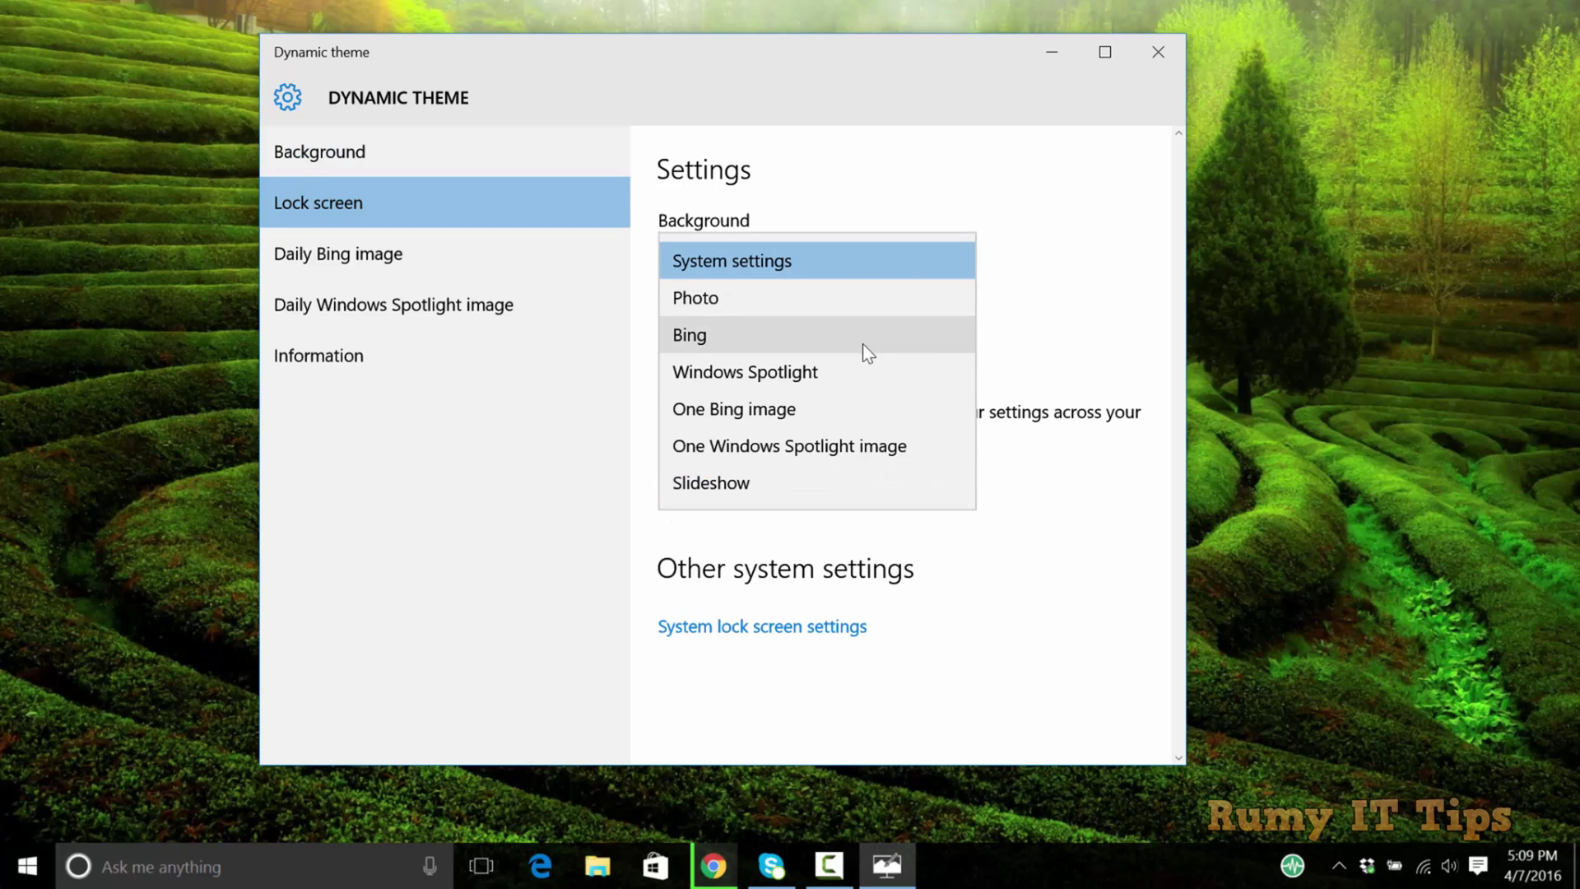
pyautogui.click(759, 333)
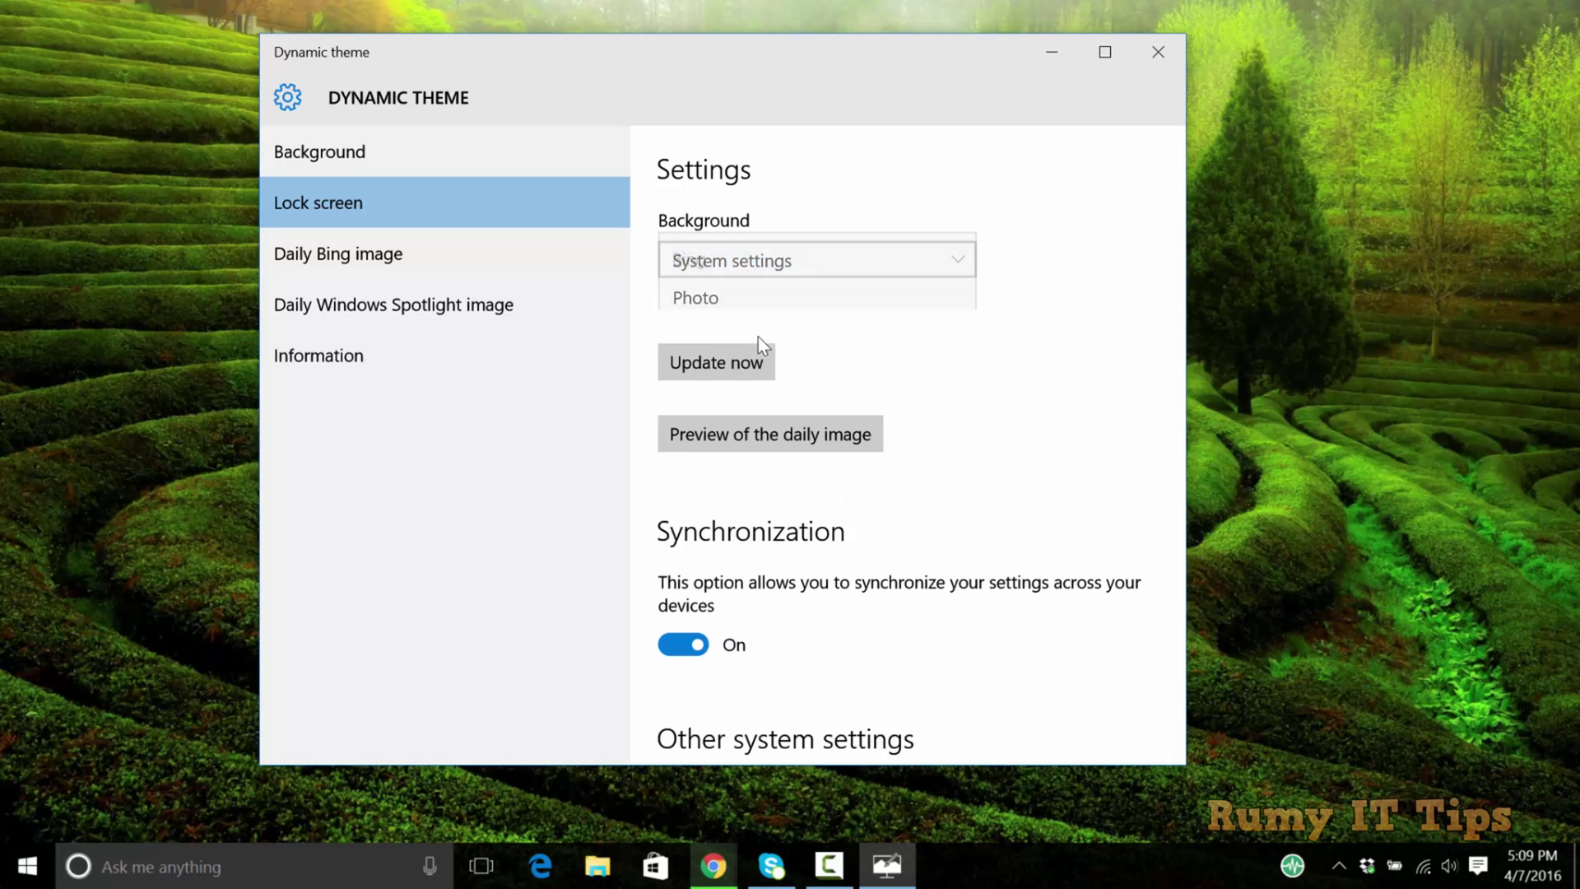
pyautogui.click(716, 363)
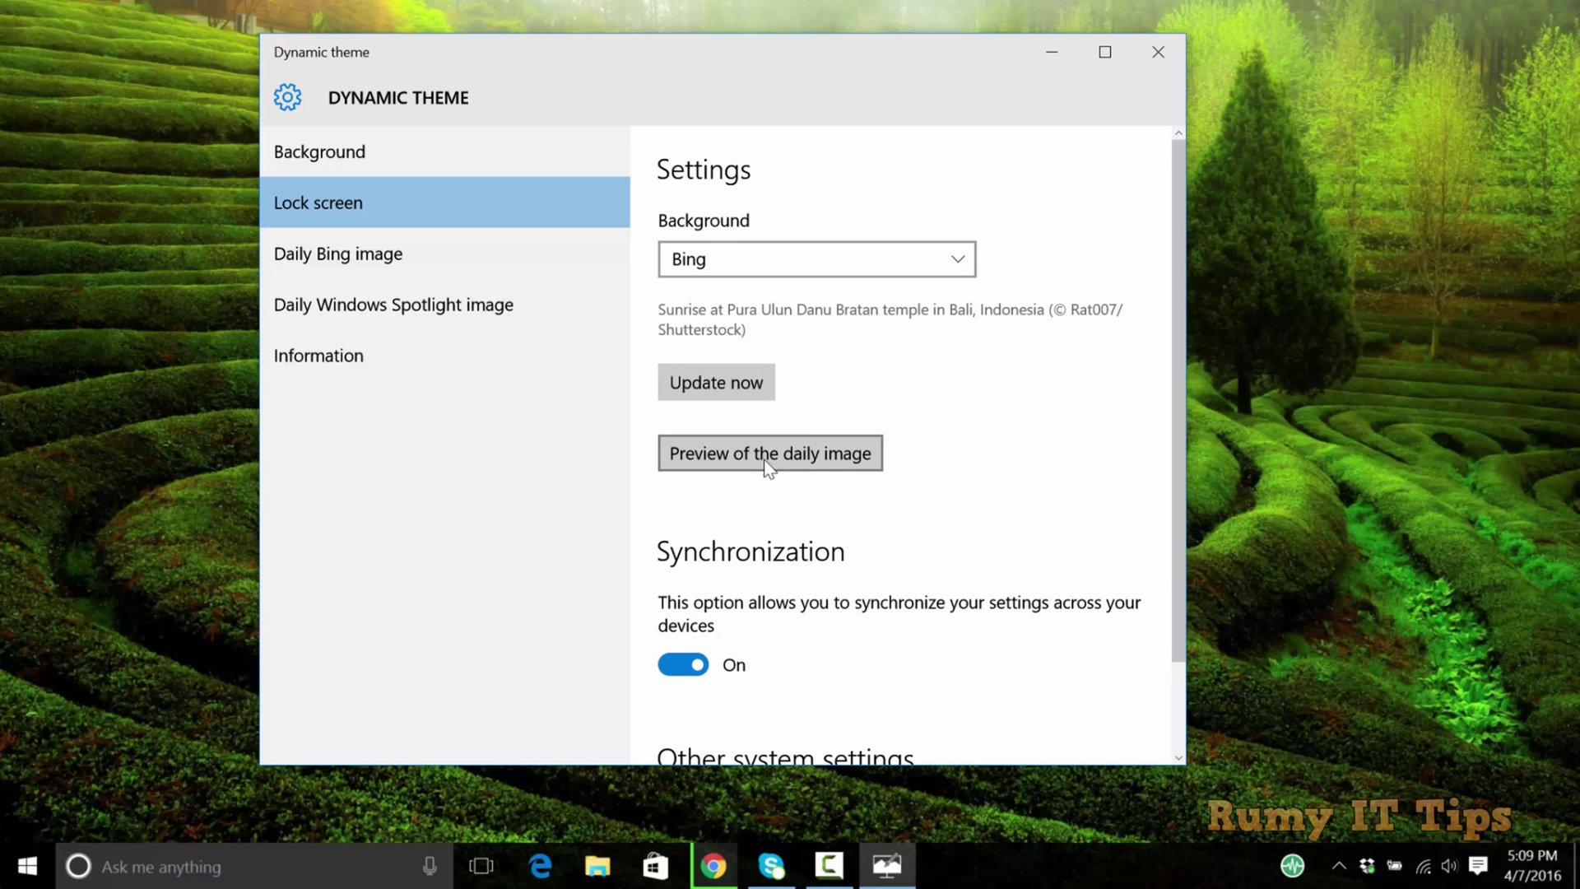
pyautogui.click(762, 465)
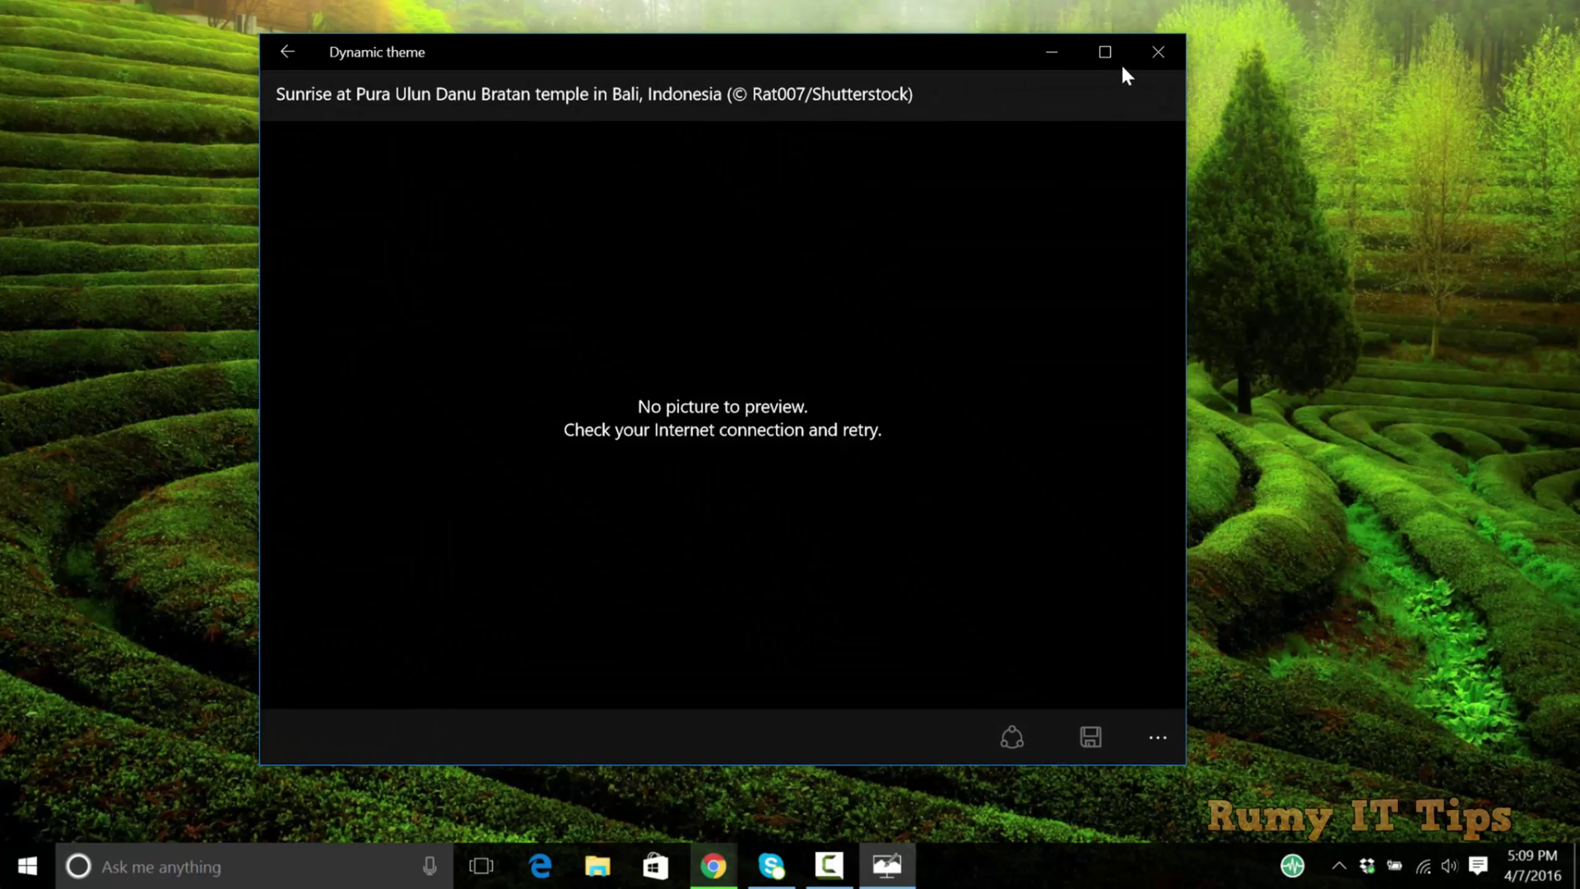
# Close Dynamic theme and relaunch it by searching 'dyn' in the Start menu.
pyautogui.click(1160, 56)
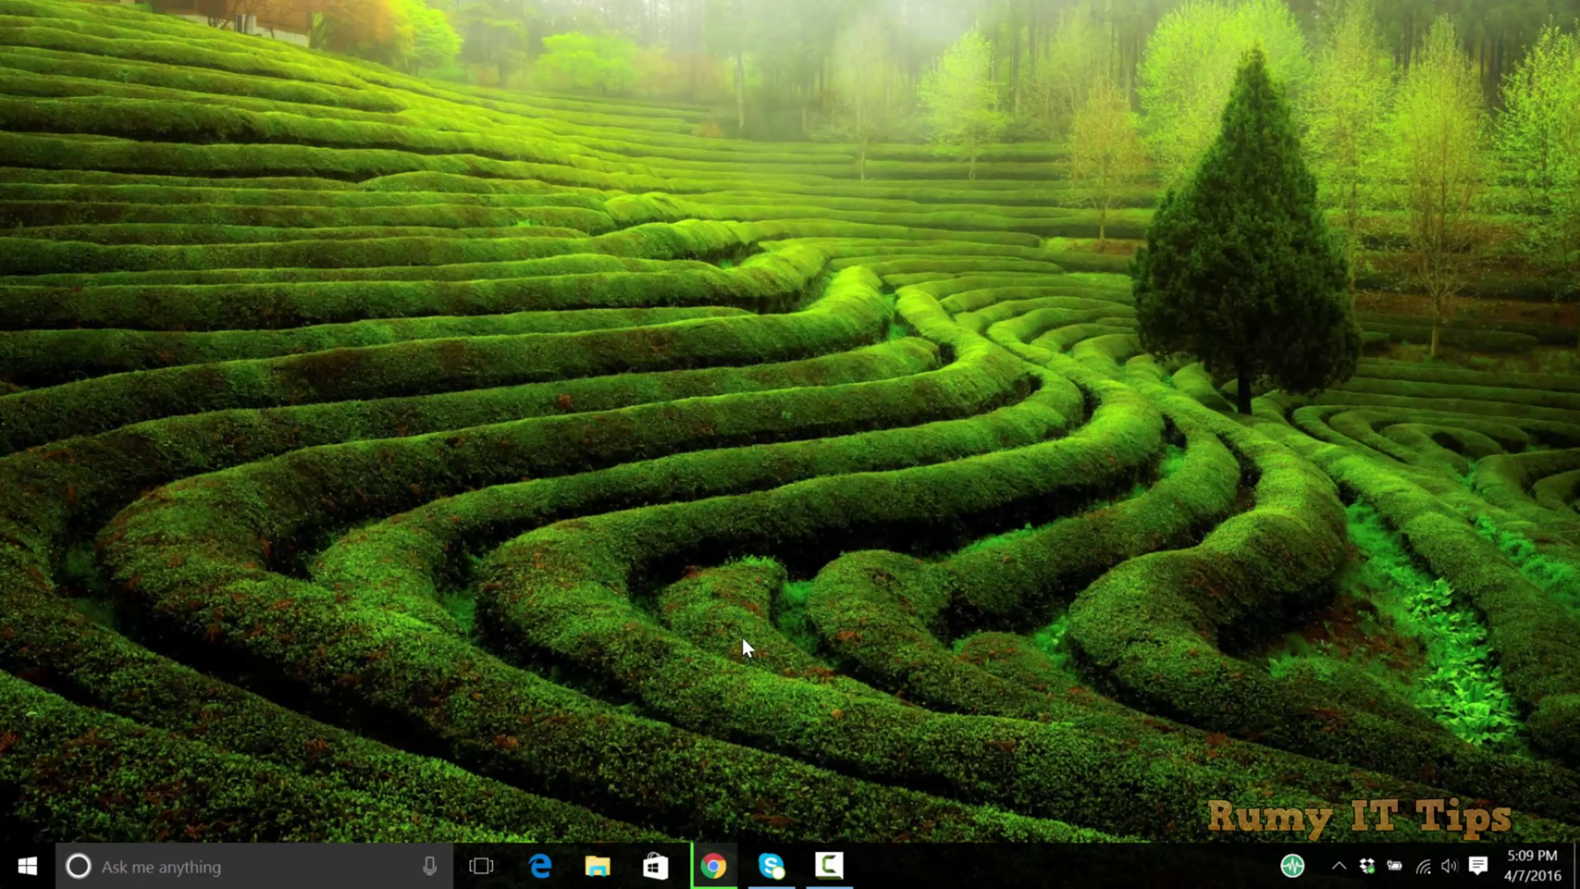
pyautogui.click(33, 878)
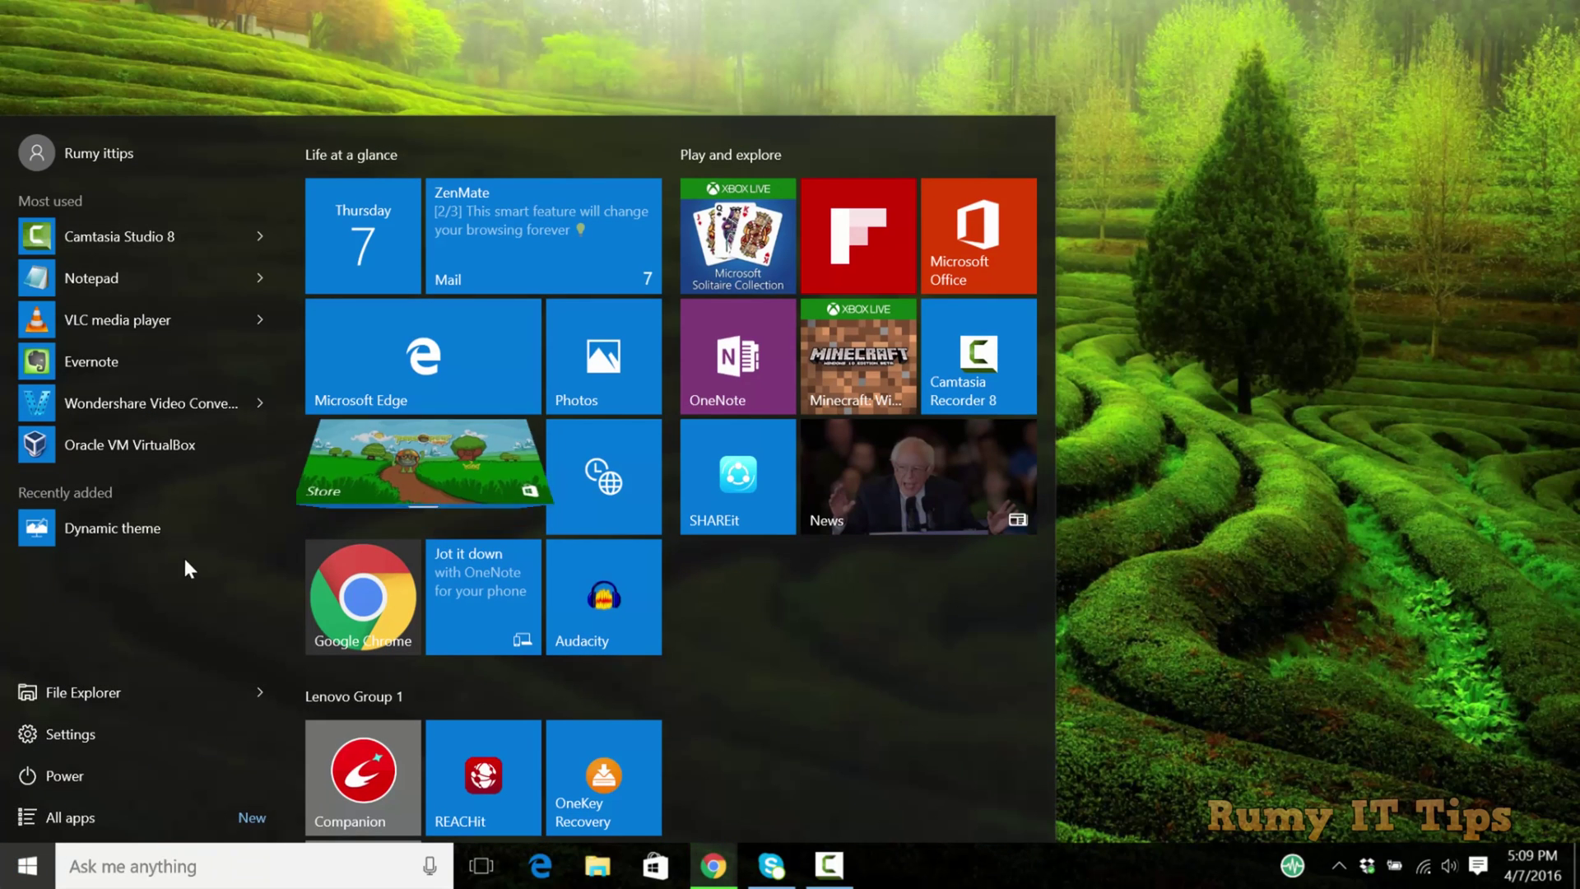
pyautogui.write('dy')
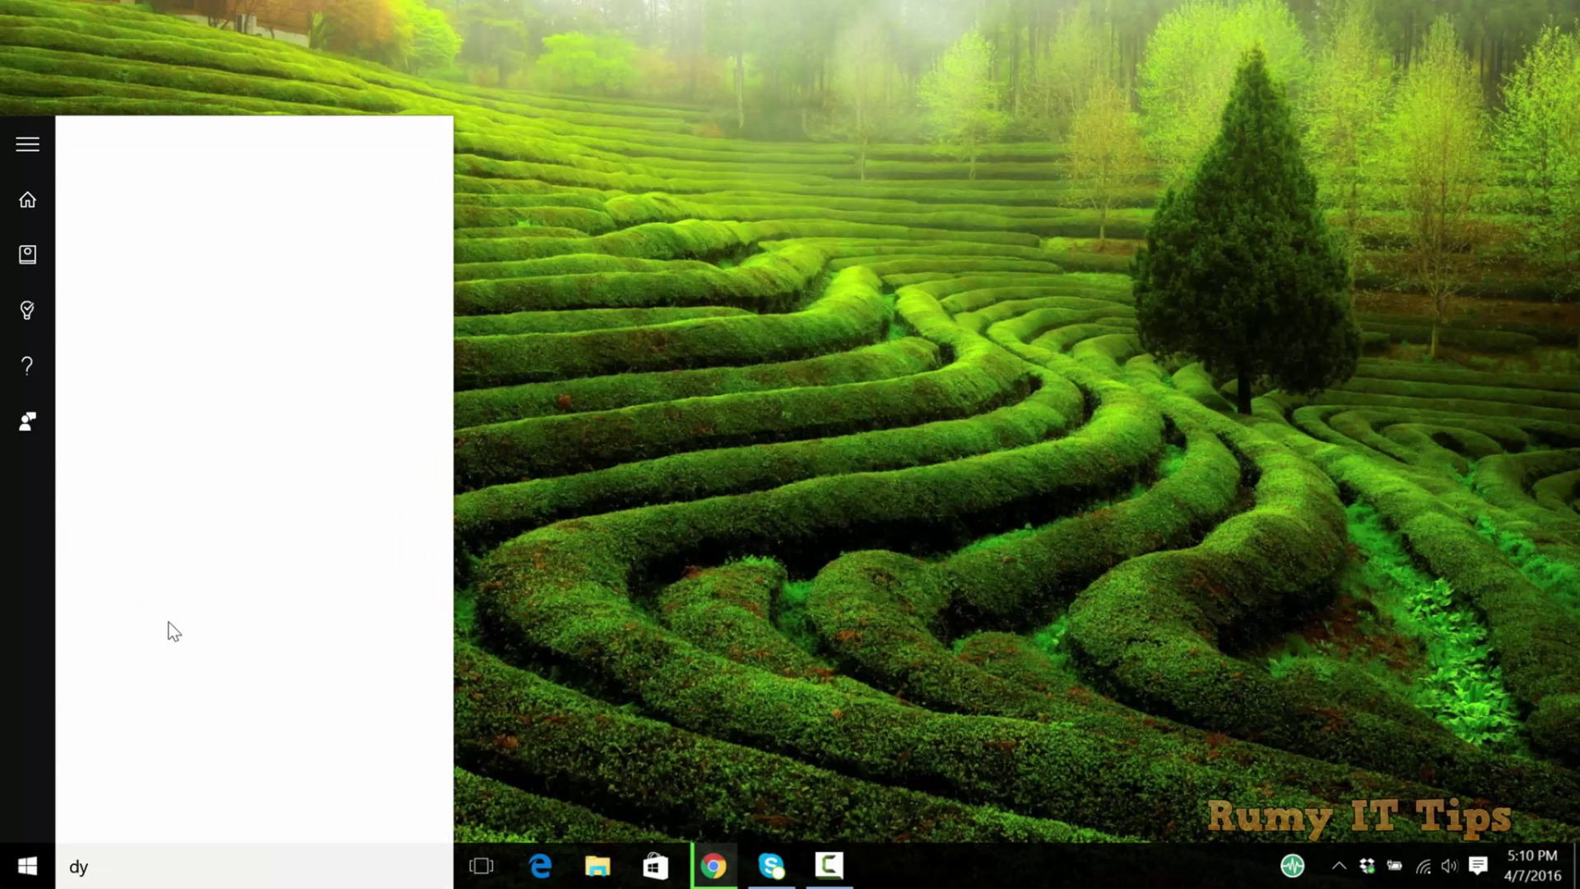
pyautogui.write('n')
pyautogui.click(283, 264)
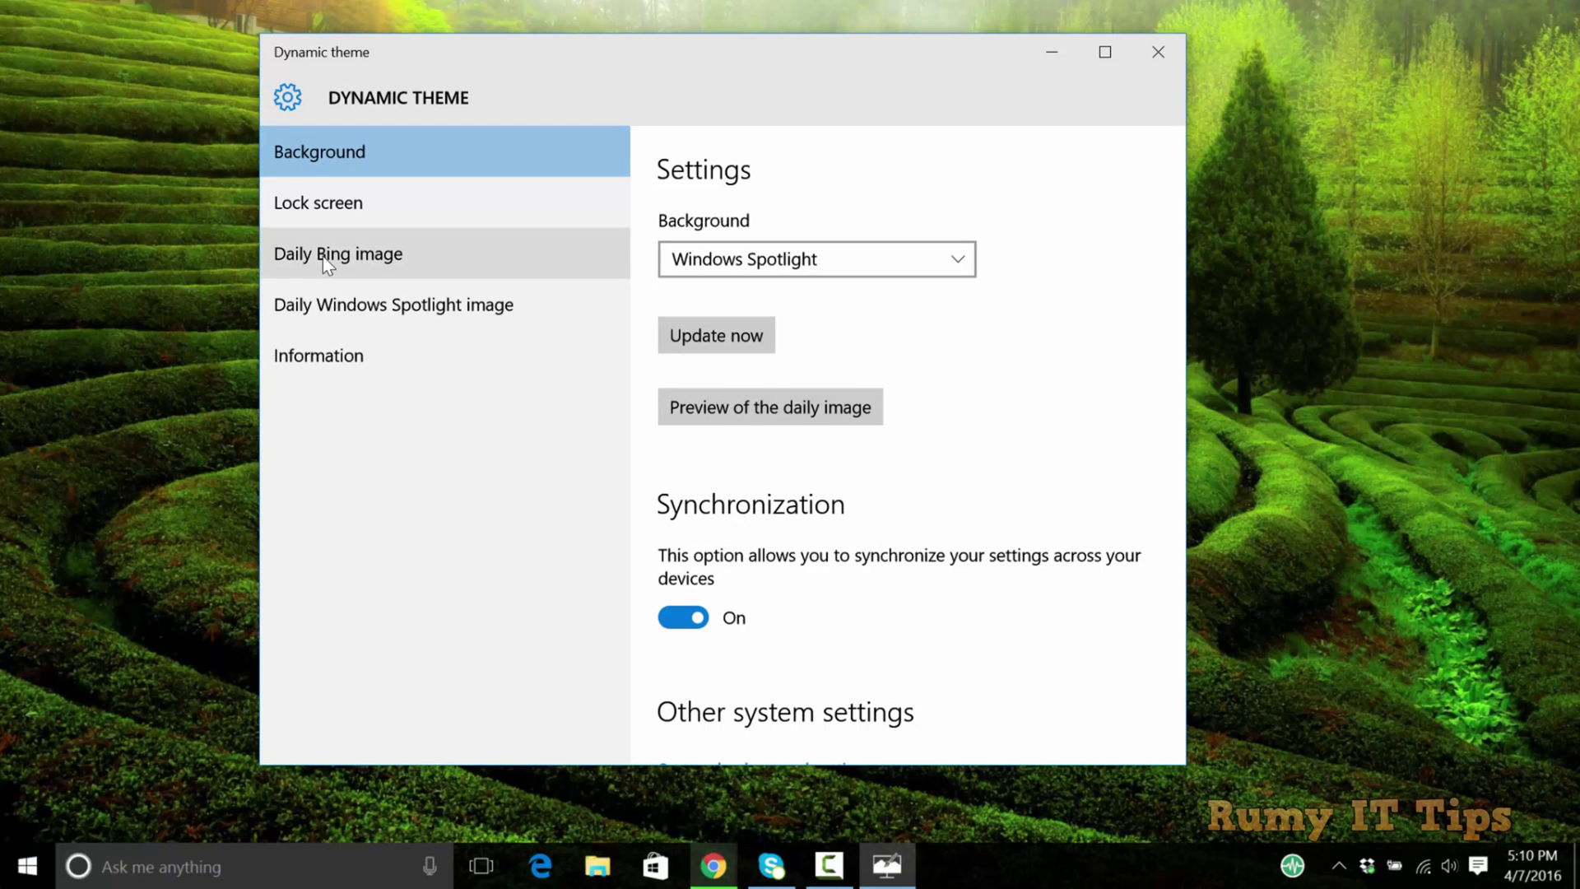
# Go through the Bing and Spotlight sections, preview today's Spotlight image, then close the app.
pyautogui.click(322, 256)
pyautogui.click(365, 308)
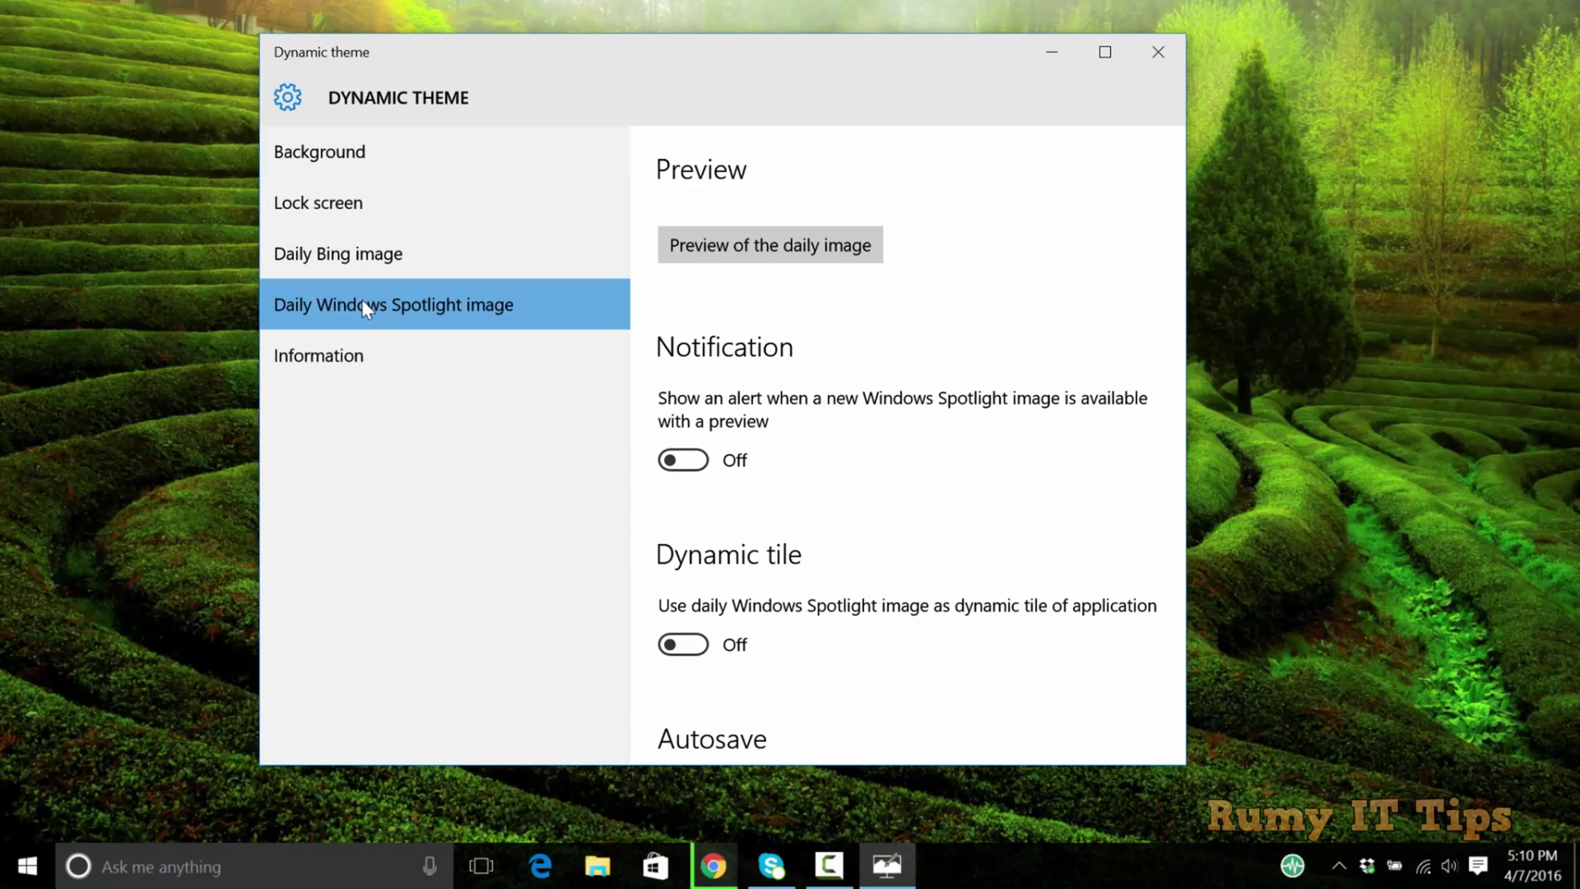
pyautogui.click(712, 252)
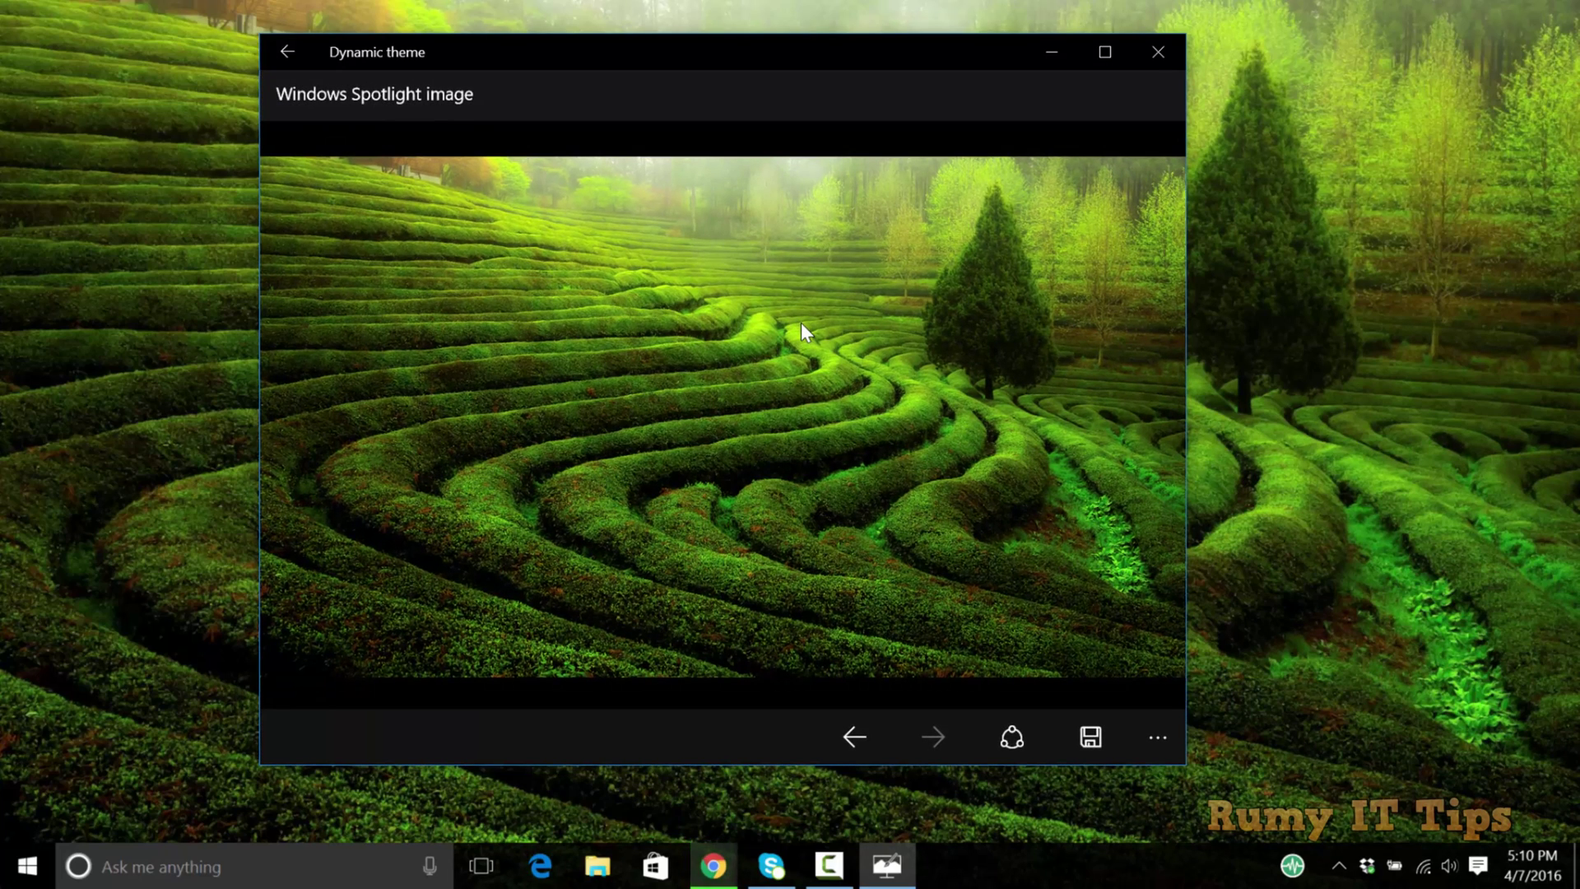
pyautogui.click(1156, 53)
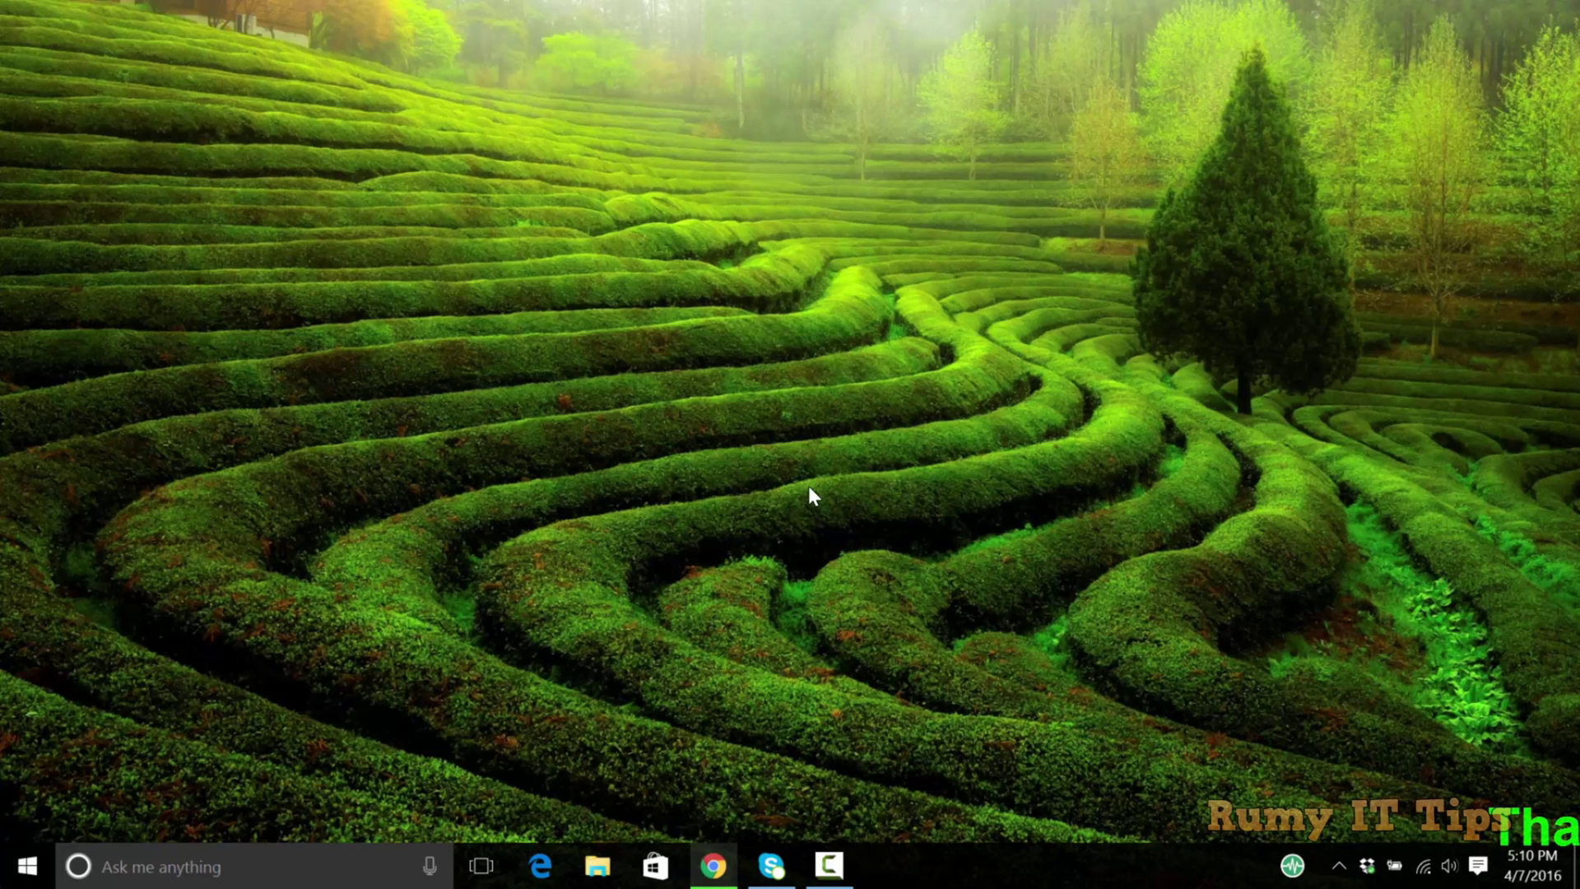
# Relaunch Dynamic theme from Start, show Daily Bing image settings, and maximize the window.
pyautogui.click(28, 865)
pyautogui.click(105, 525)
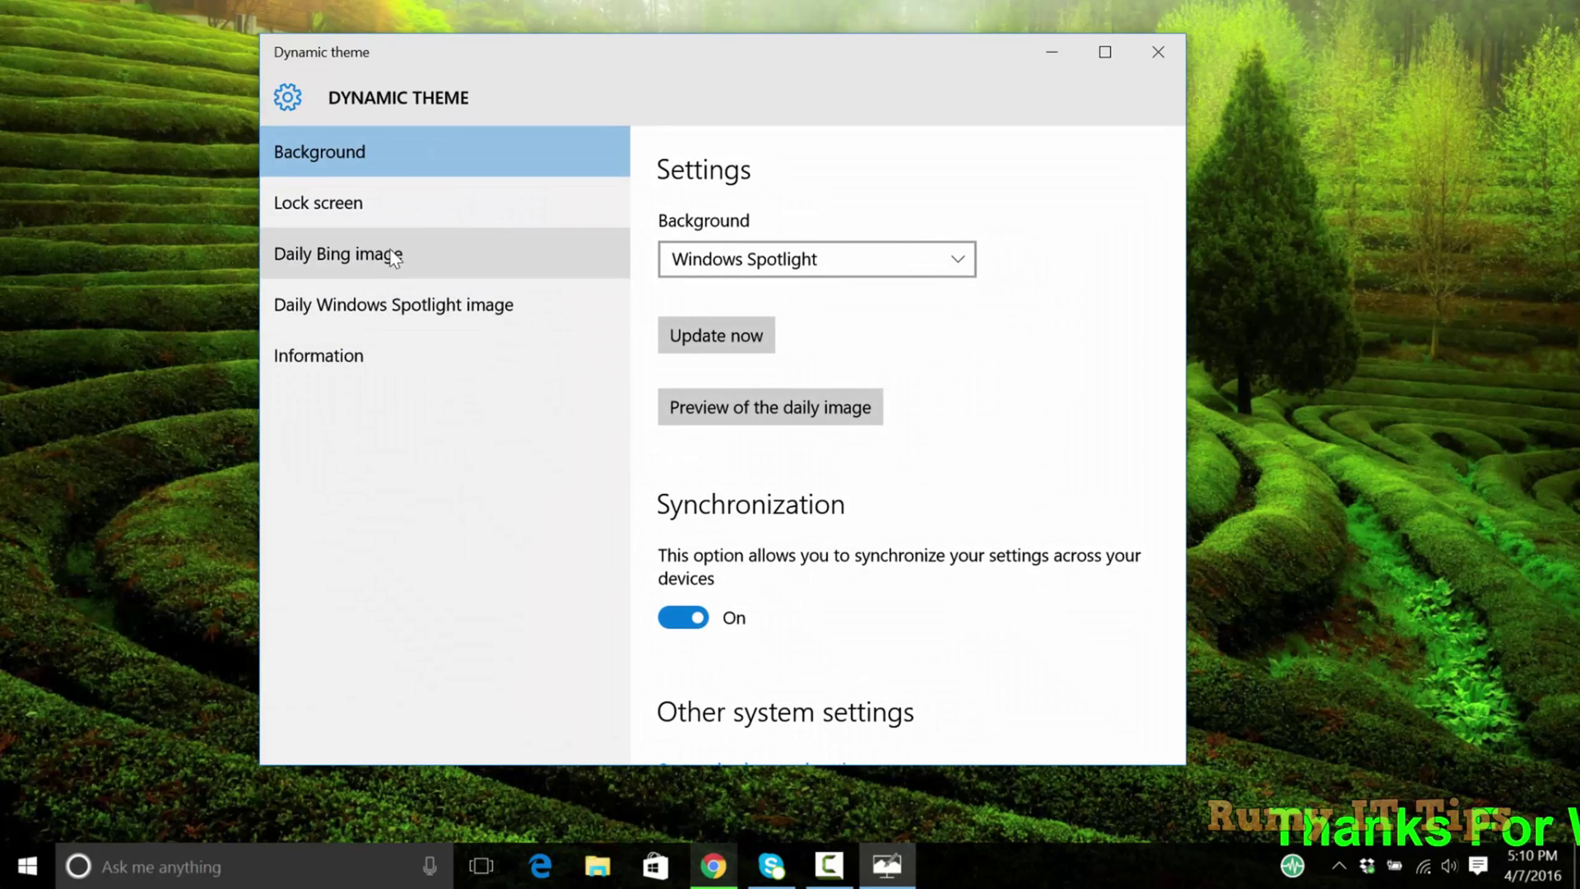
pyautogui.click(391, 255)
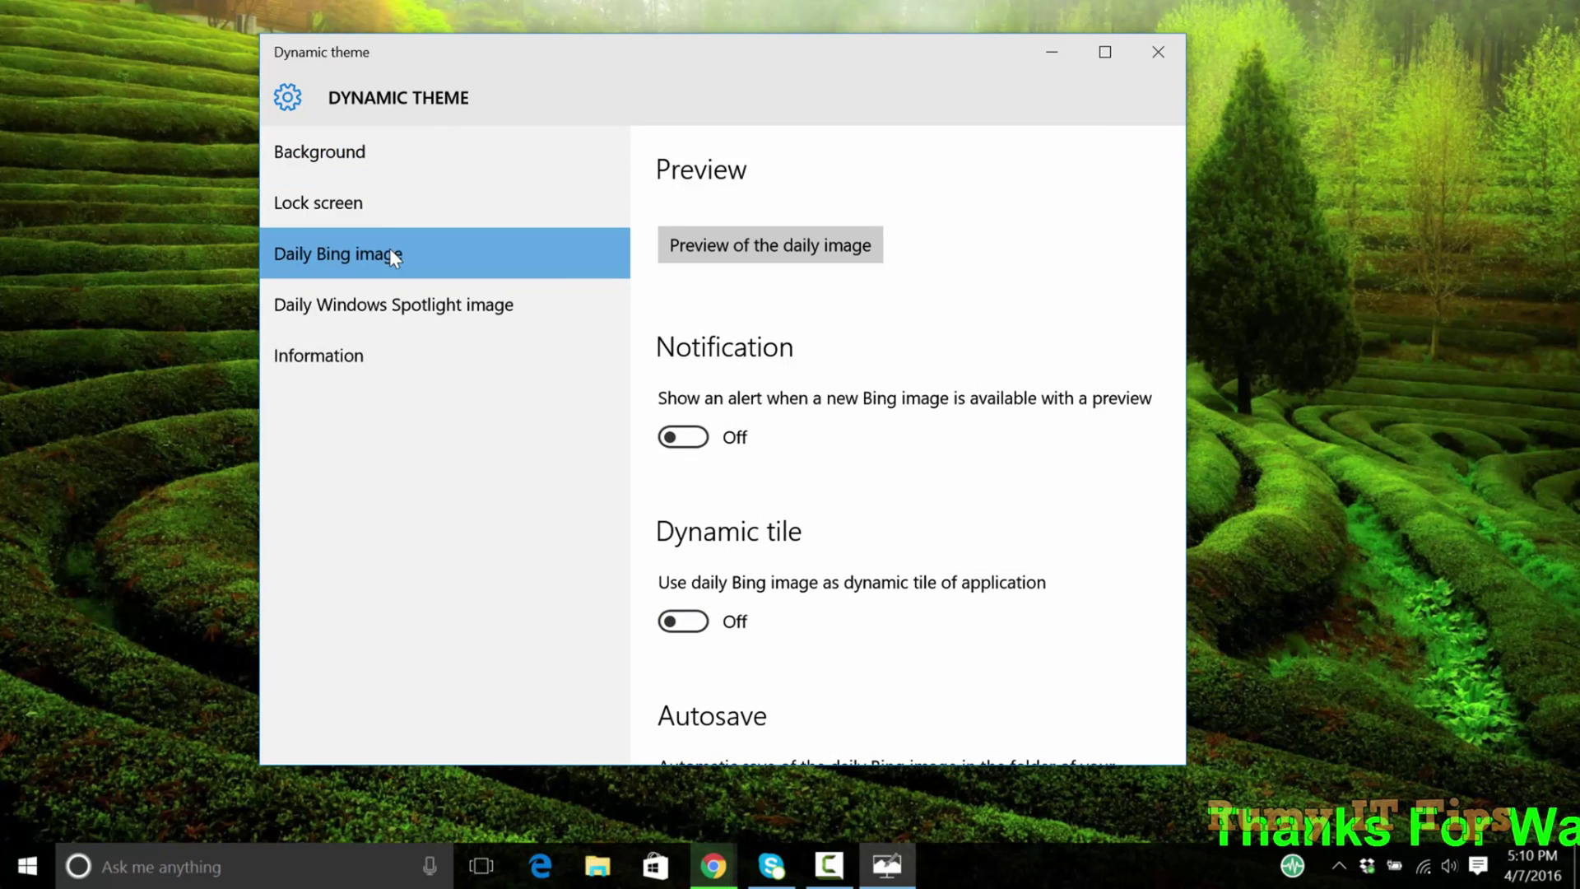
pyautogui.click(1099, 55)
pyautogui.scroll(-2, 900, 445)
pyautogui.scroll(-2, 899, 446)
pyautogui.scroll(-3, 899, 446)
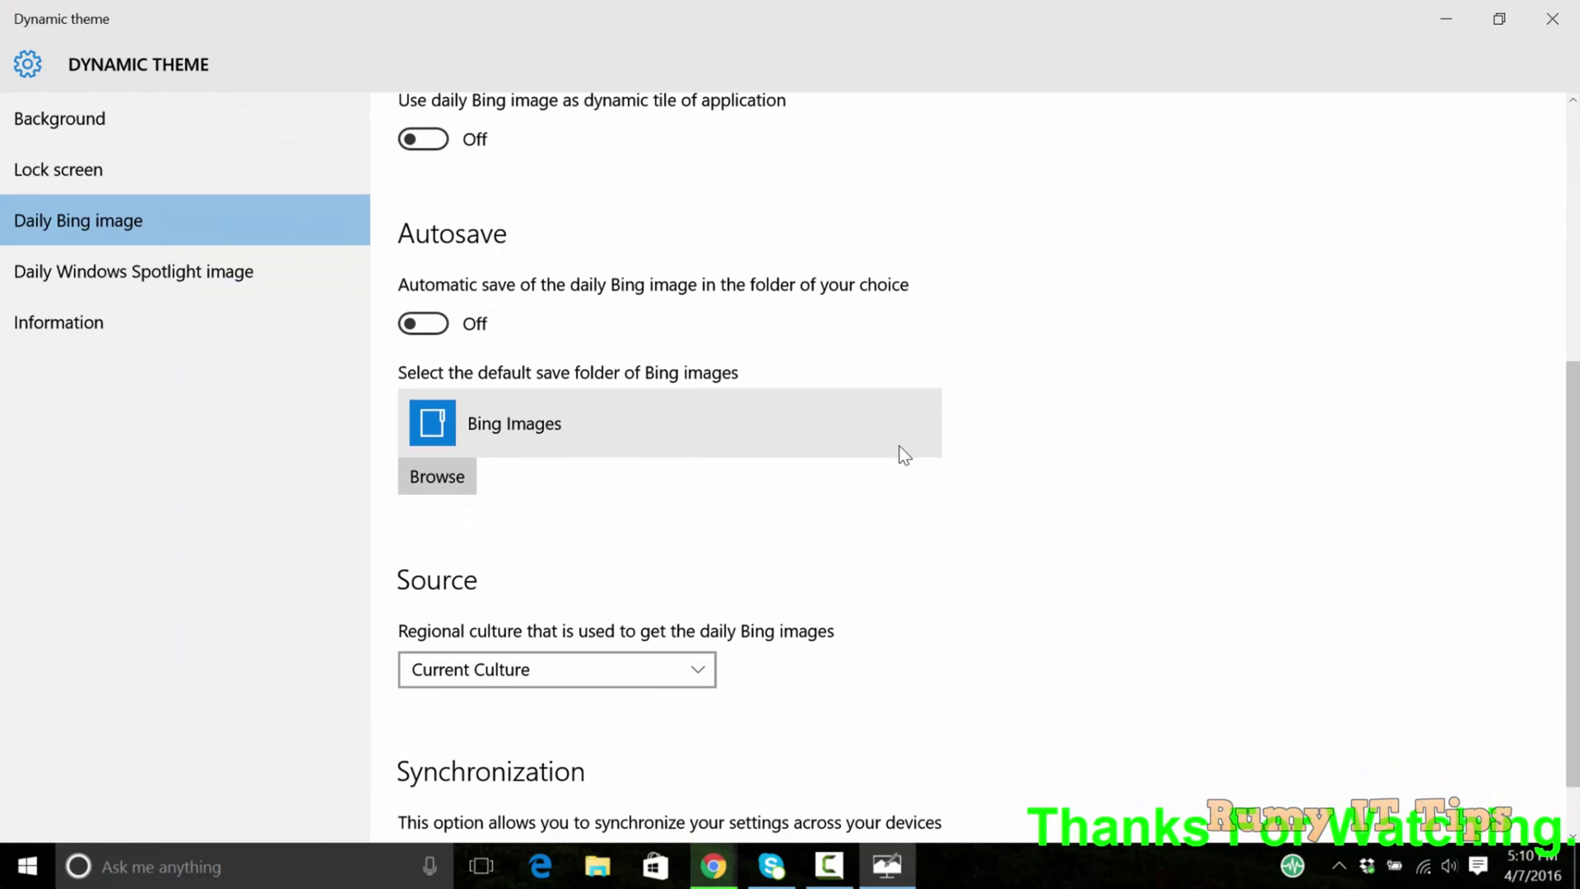
pyautogui.scroll(-1, 899, 454)
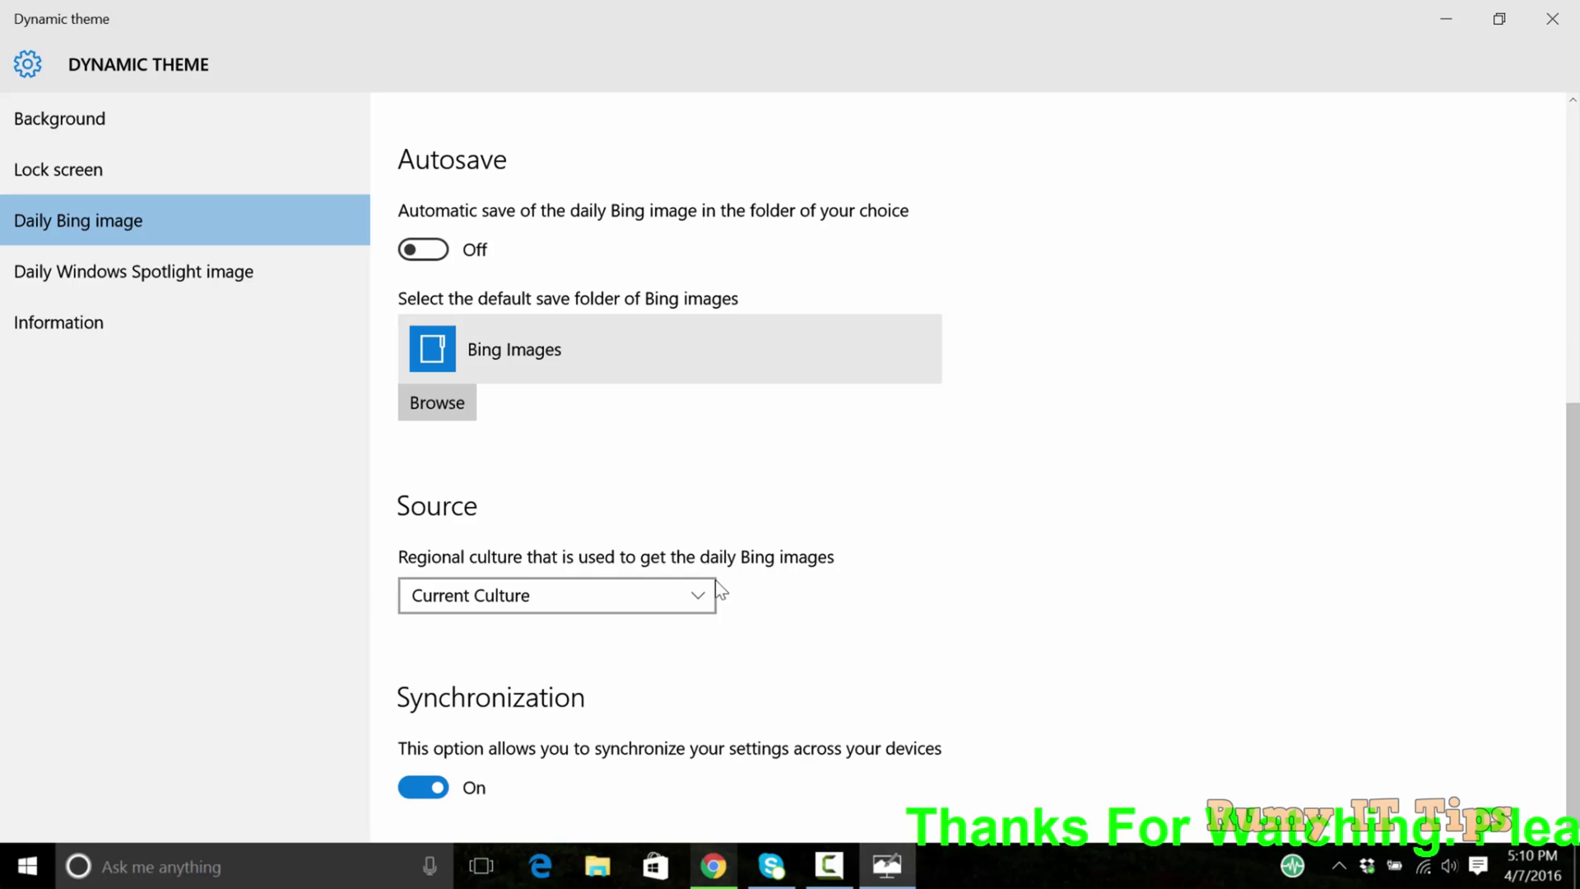
# Set the Bing image region to United States, preview the Bali temple image, and close the app.
pyautogui.click(683, 608)
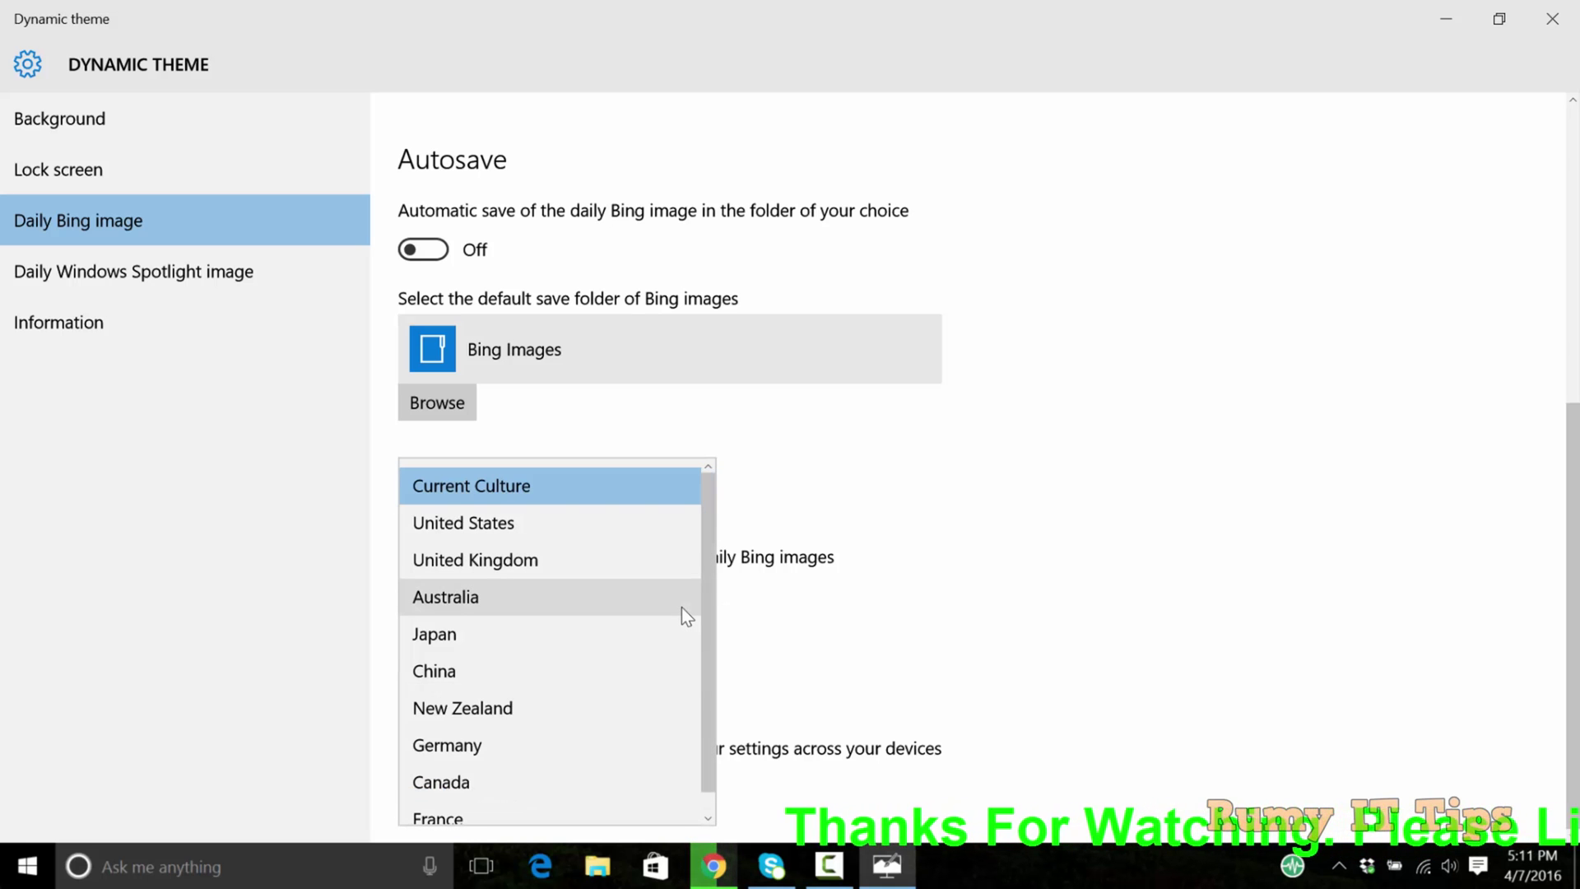
pyautogui.scroll(-1, 682, 607)
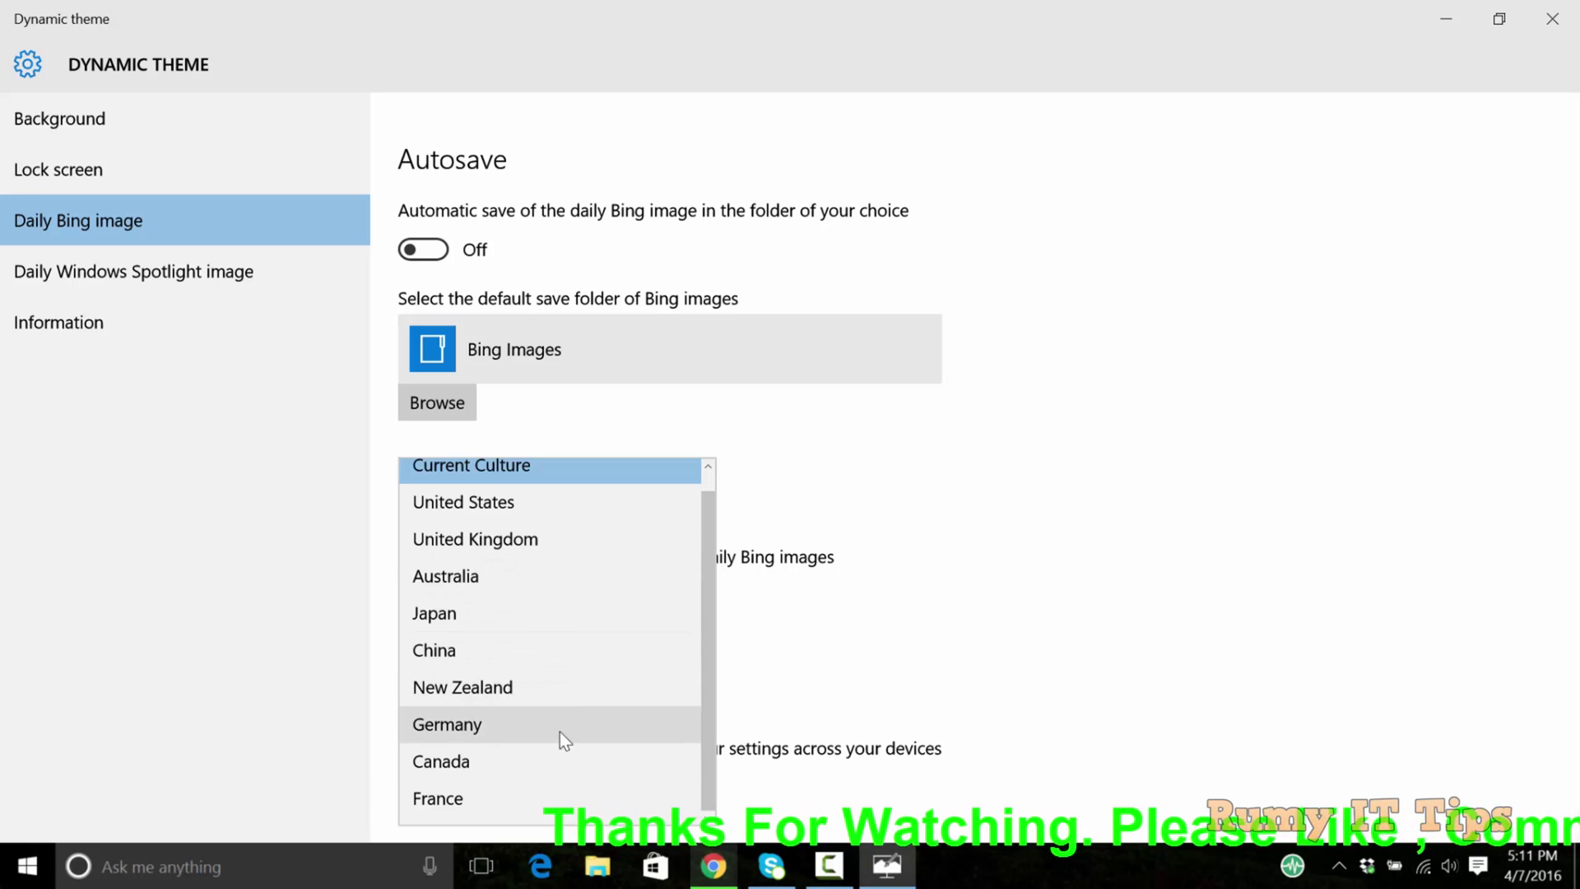
pyautogui.scroll(1, 550, 758)
pyautogui.scroll(-1, 550, 756)
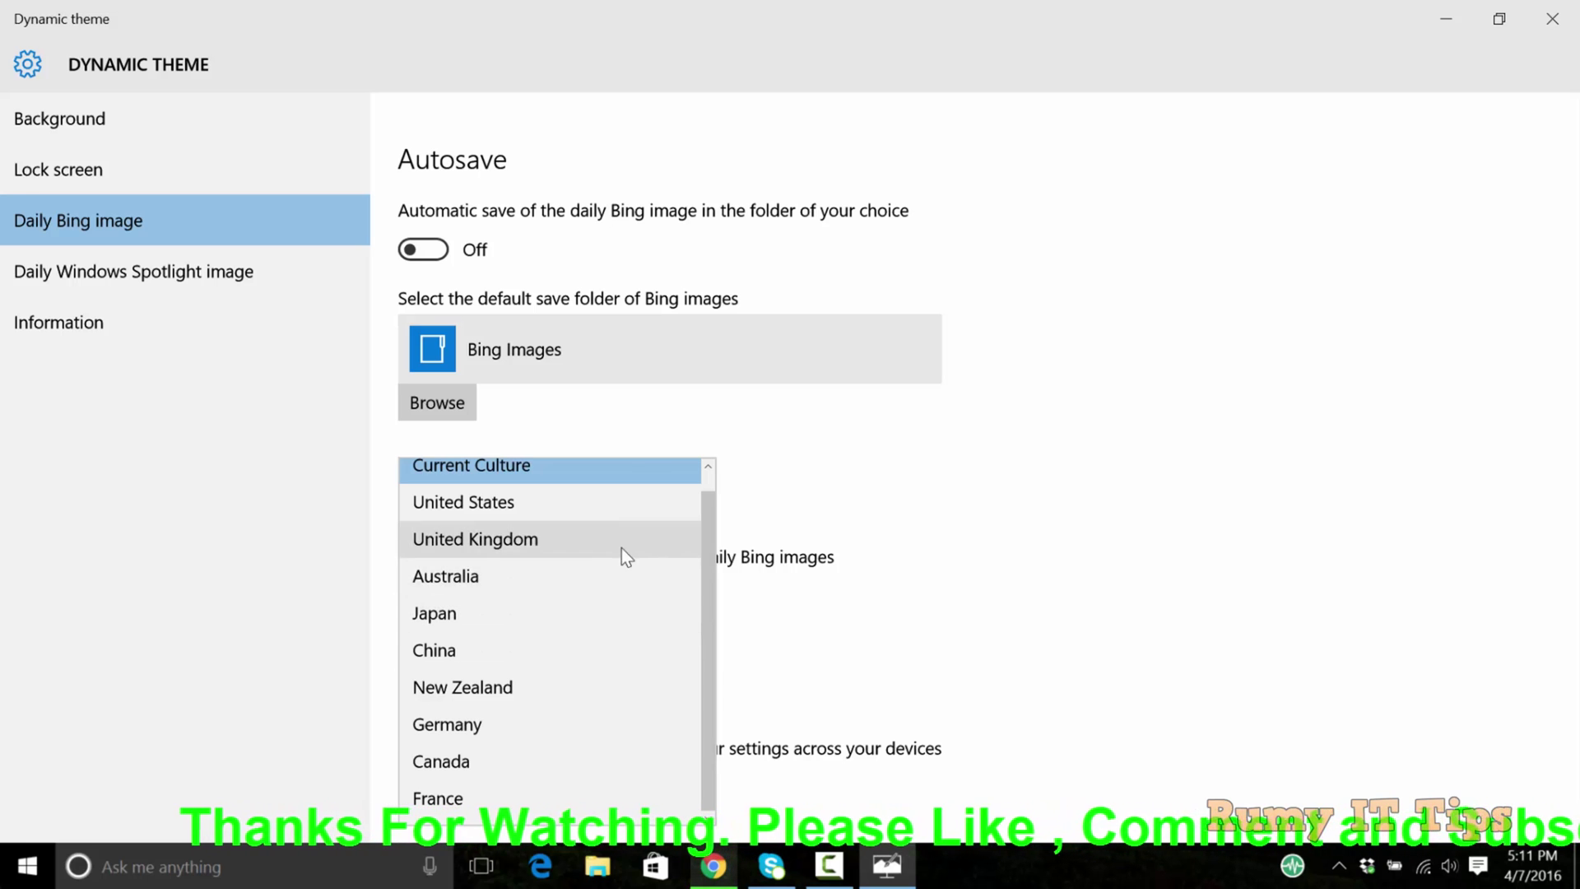
pyautogui.click(479, 517)
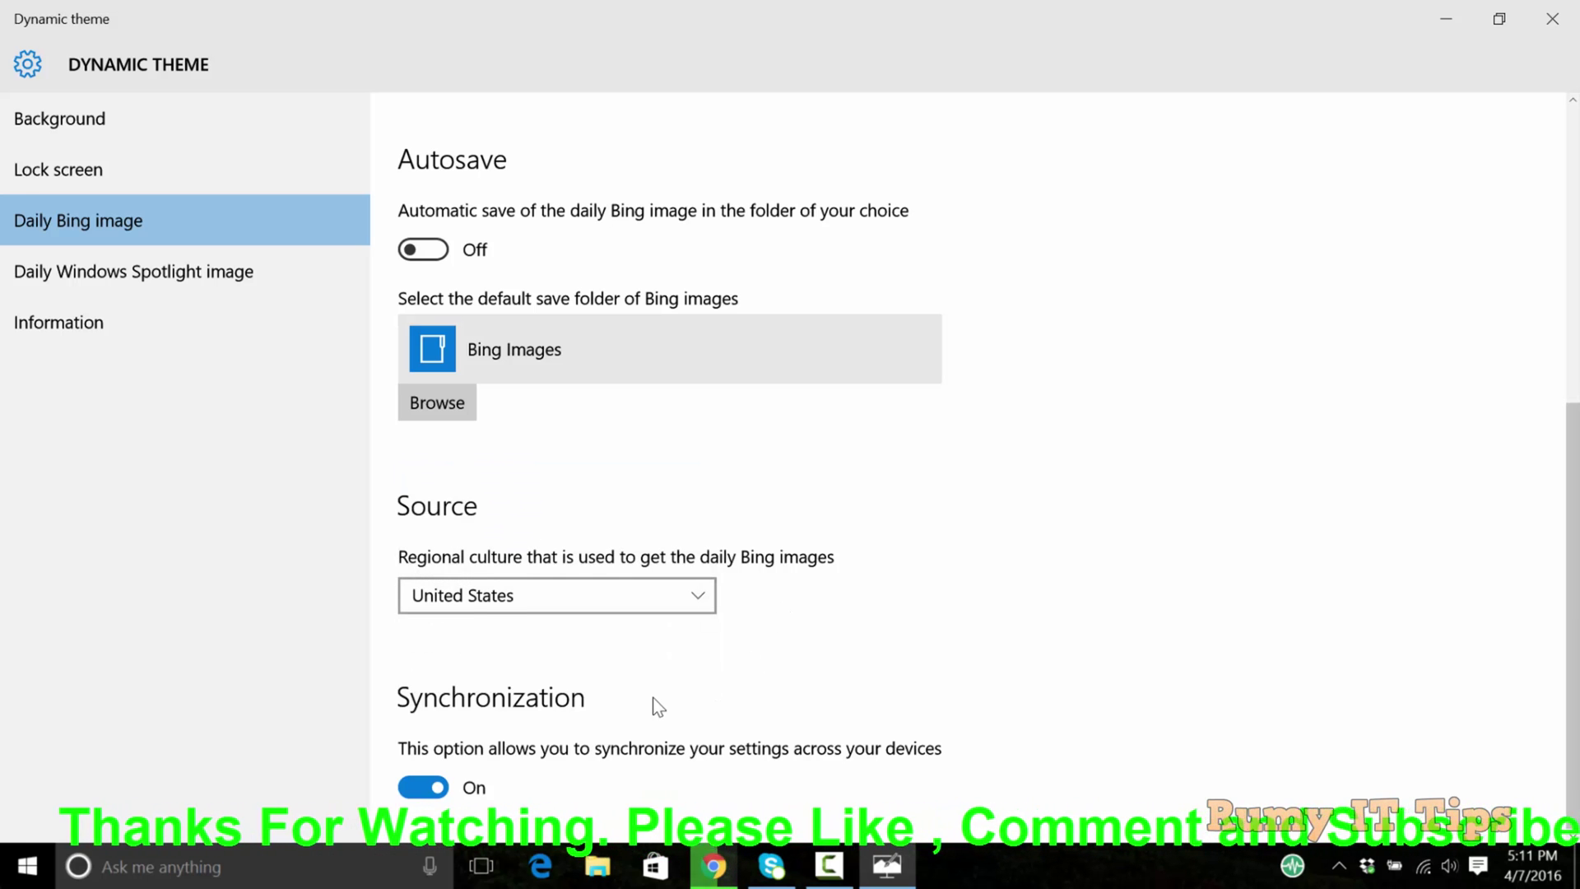
pyautogui.scroll(2, 654, 701)
pyautogui.scroll(1, 654, 701)
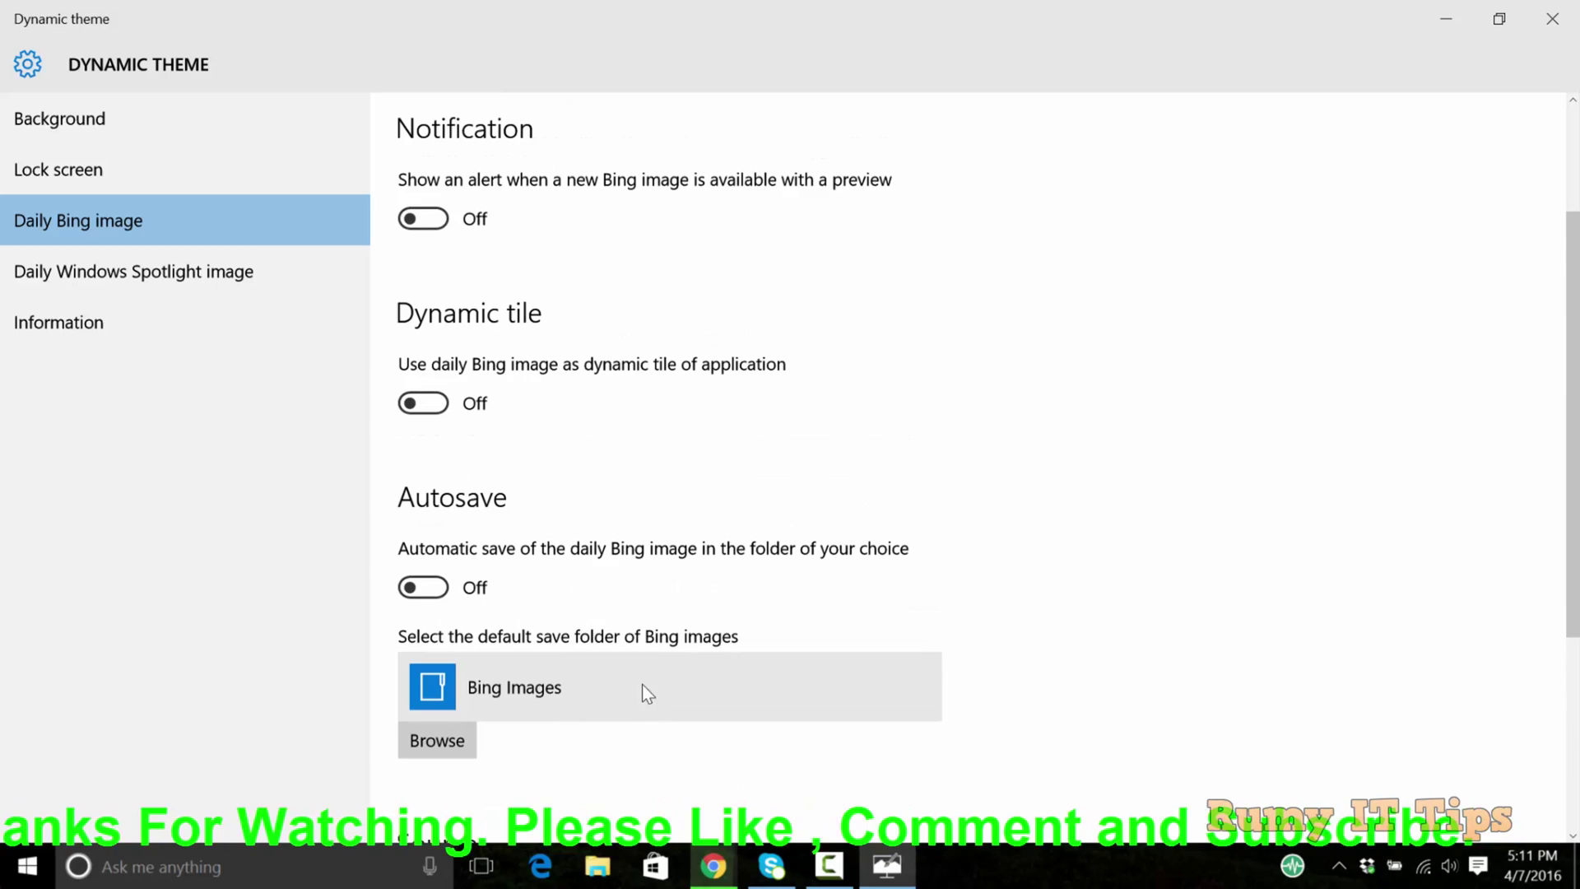
pyautogui.scroll(2, 574, 632)
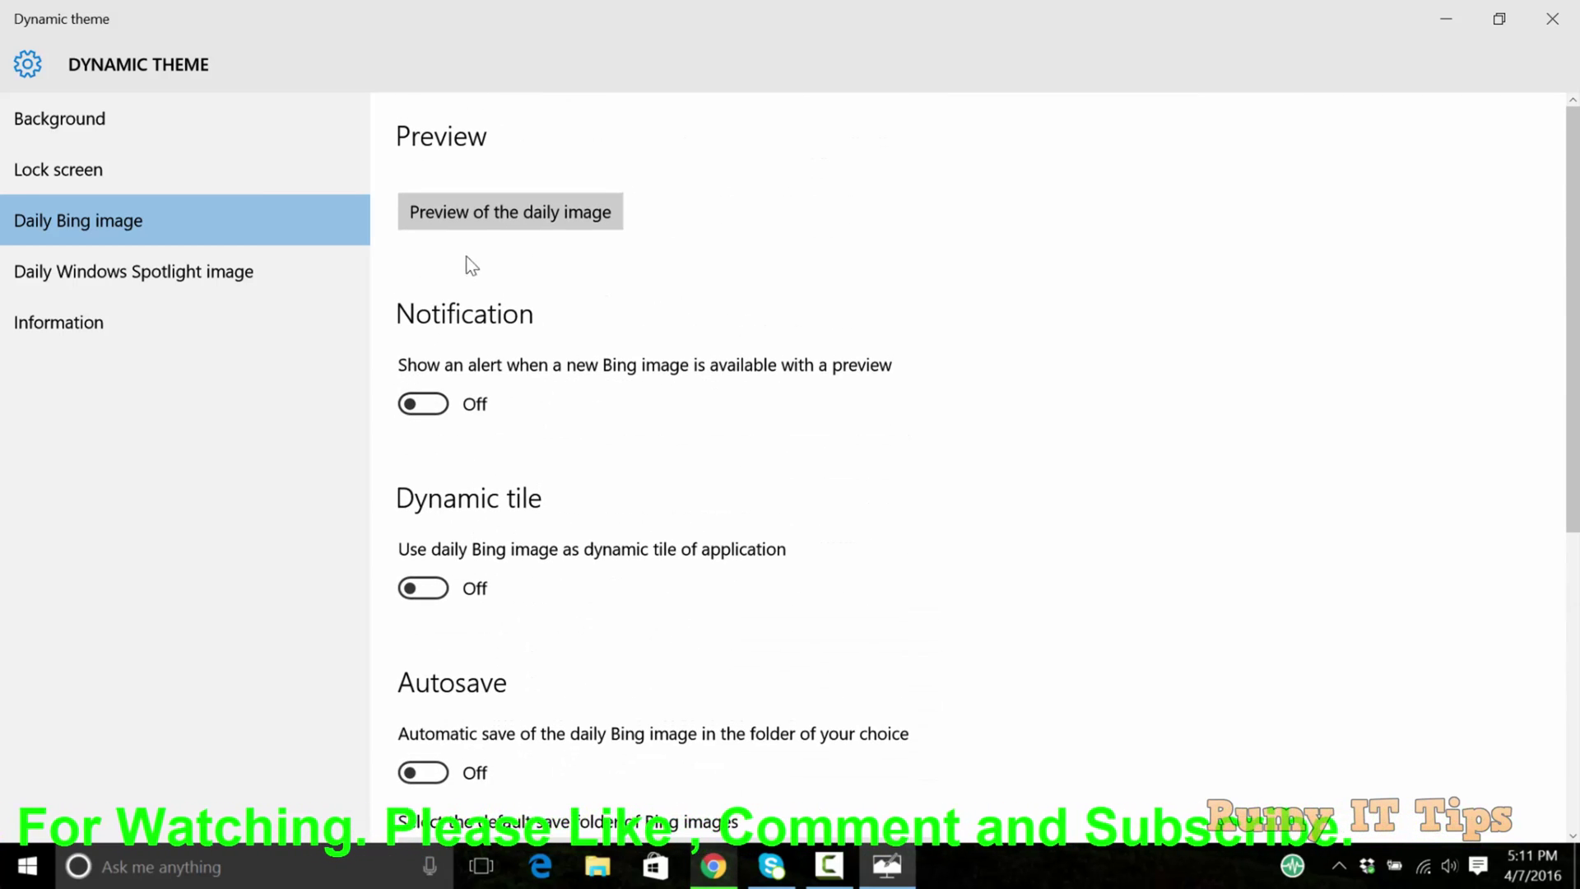
pyautogui.click(482, 223)
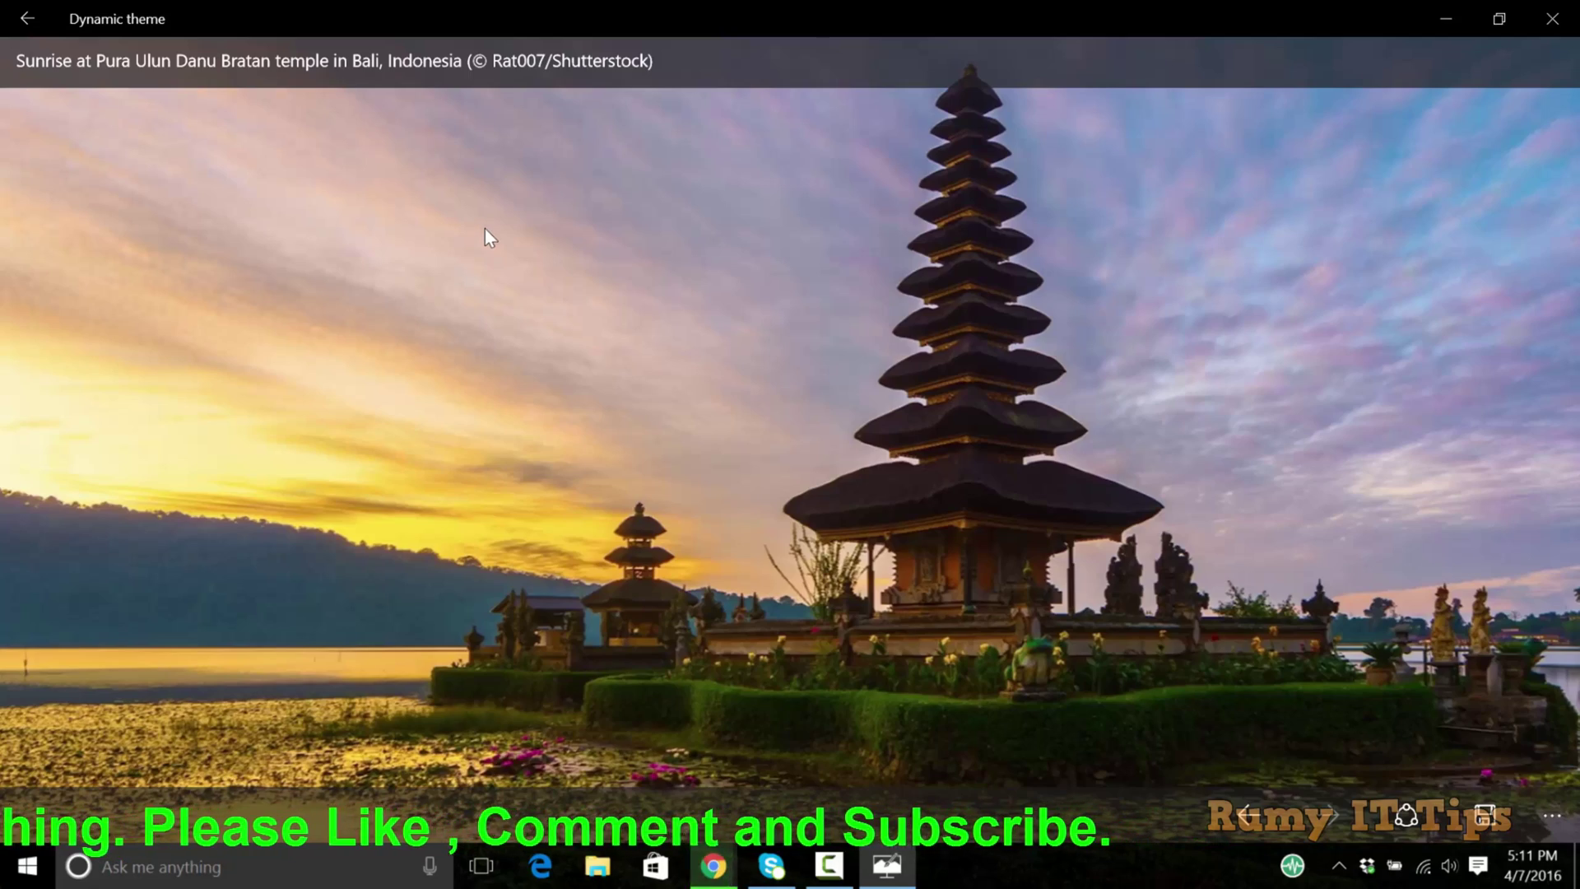
pyautogui.click(1533, 41)
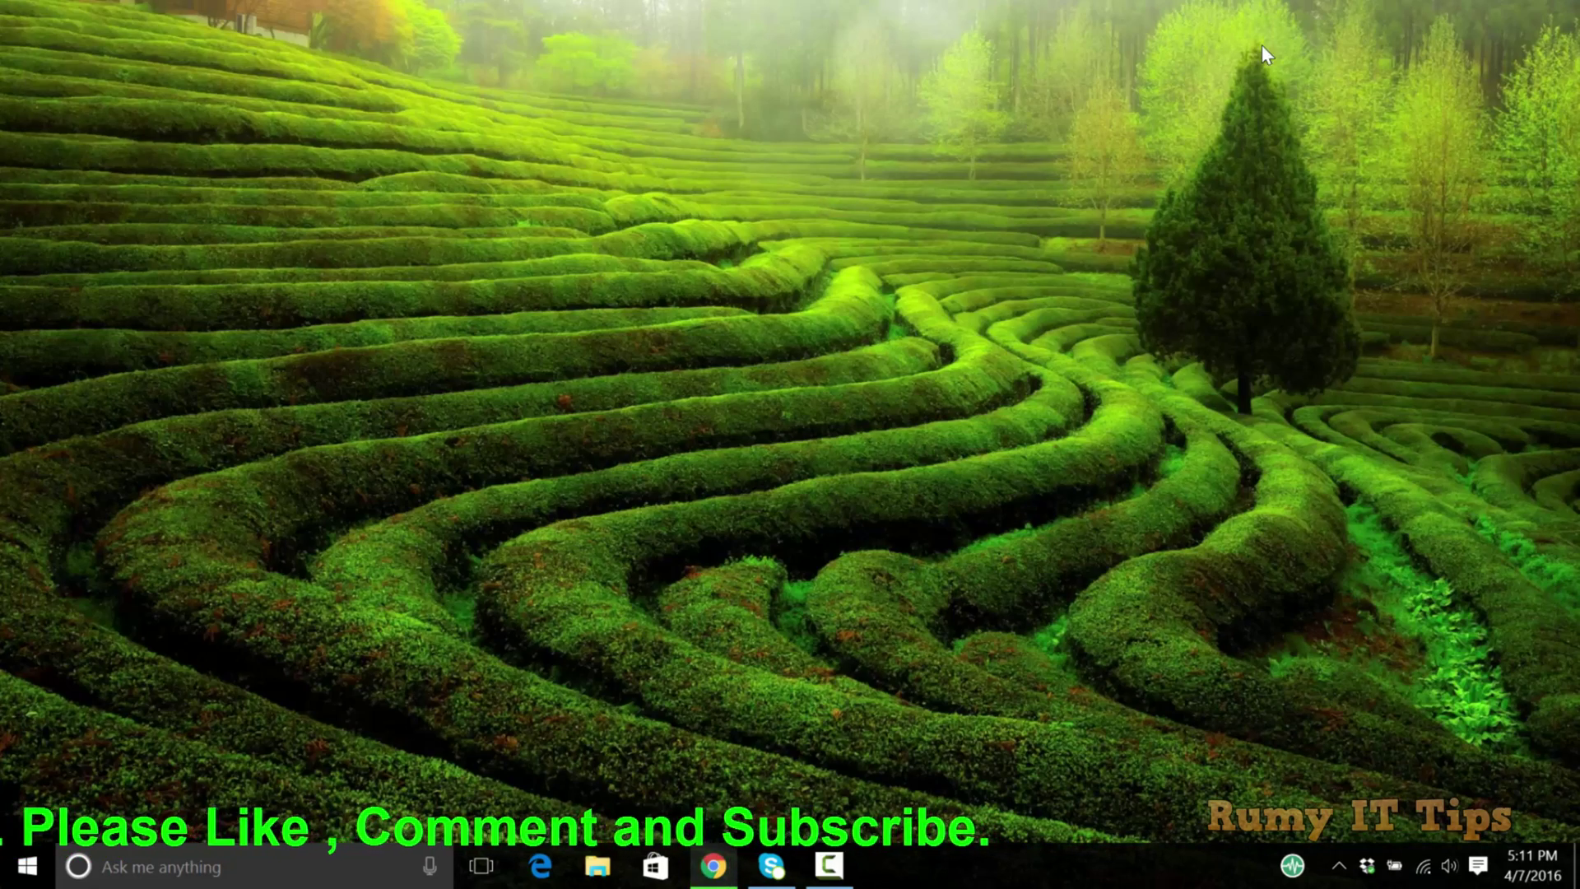
# Relaunch Dynamic theme from Start and view the Bing-sourced lock screen settings.
pyautogui.click(27, 867)
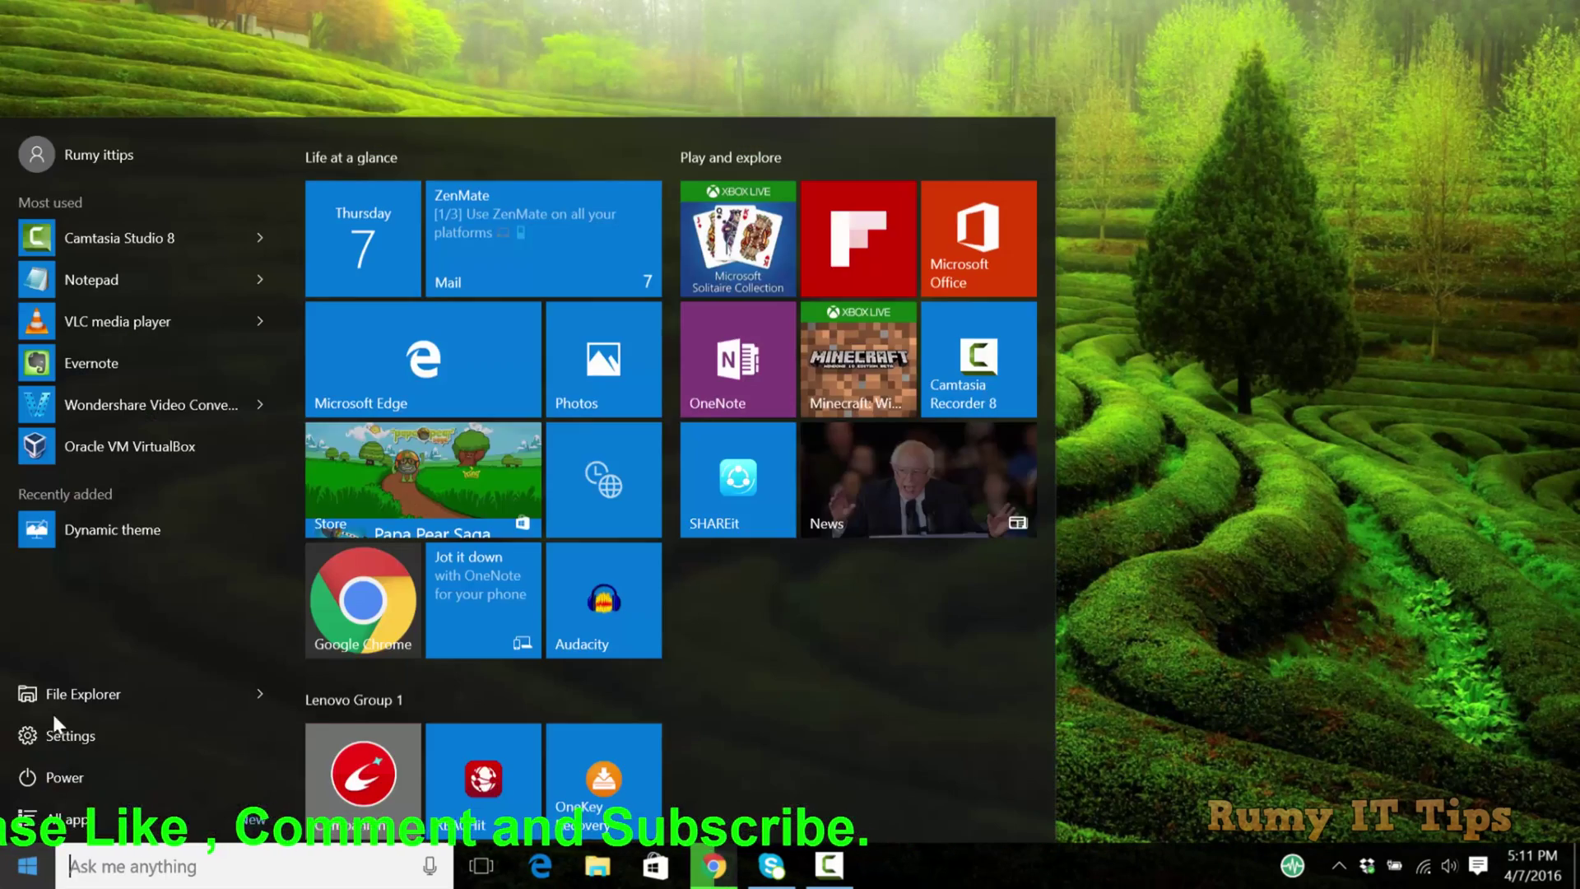
pyautogui.click(114, 558)
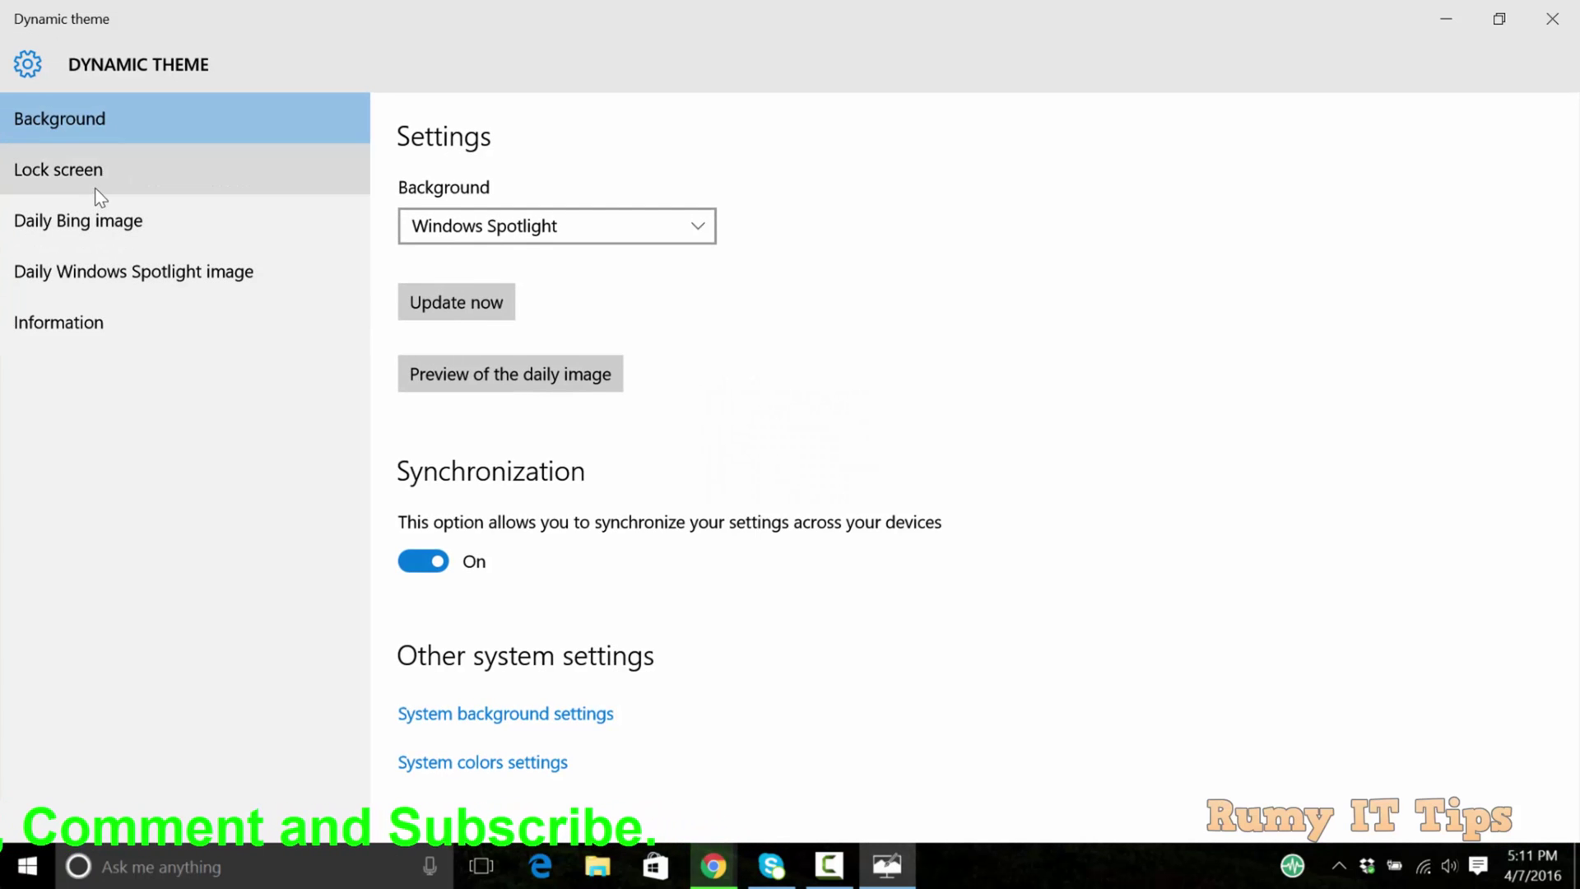
pyautogui.click(94, 188)
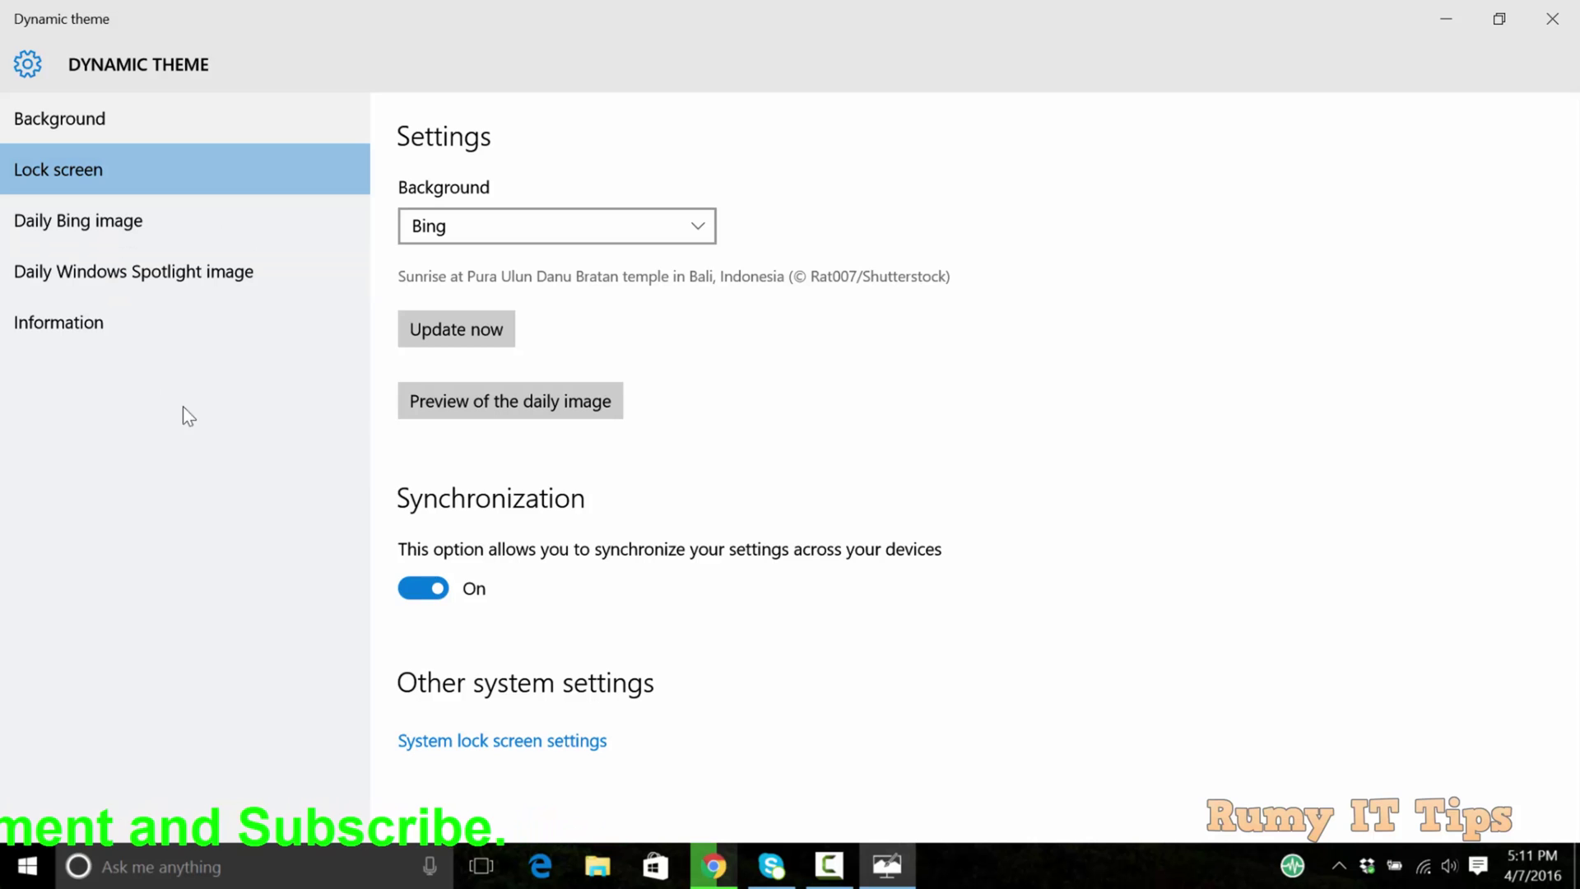
# Turn on Daily Windows Spotlight image notifications, then close Dynamic theme.
pyautogui.click(145, 286)
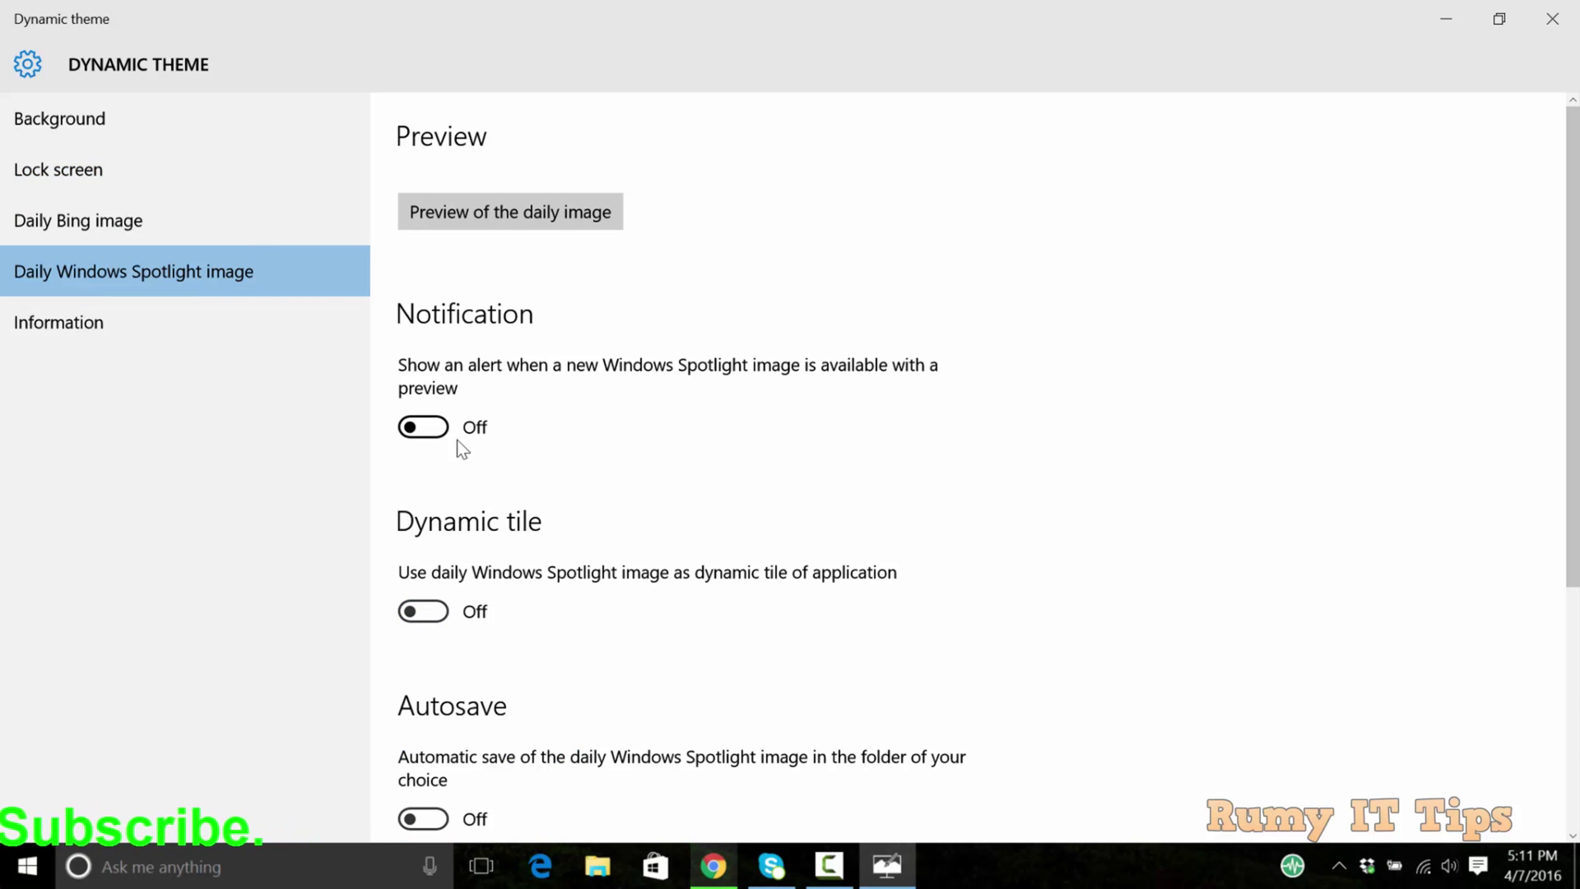
pyautogui.click(433, 428)
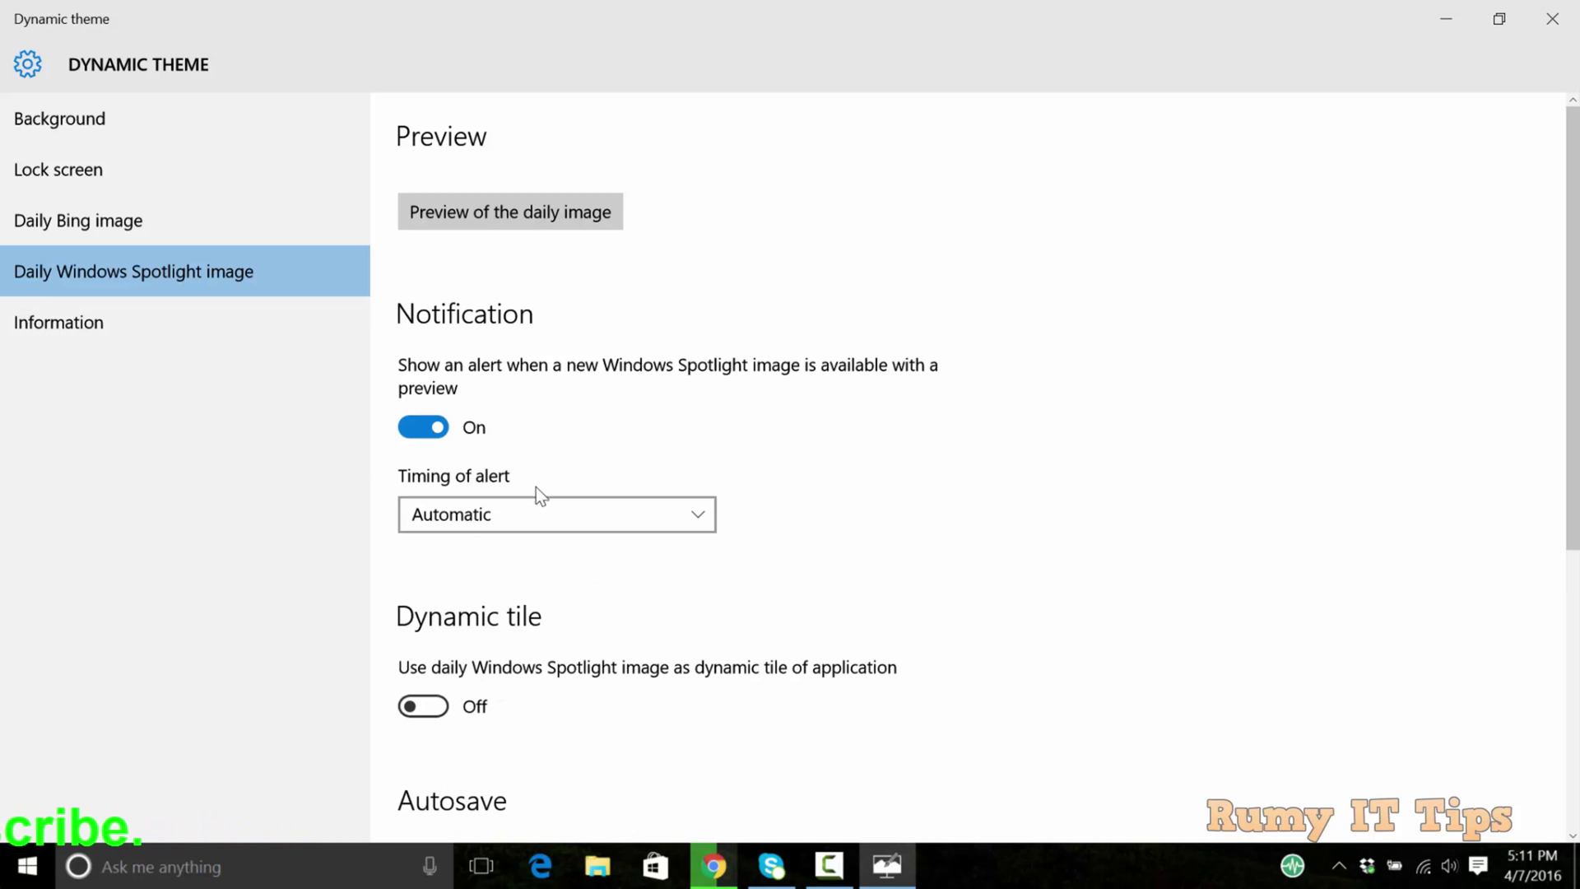
pyautogui.scroll(-2, 539, 497)
pyautogui.scroll(-5, 540, 504)
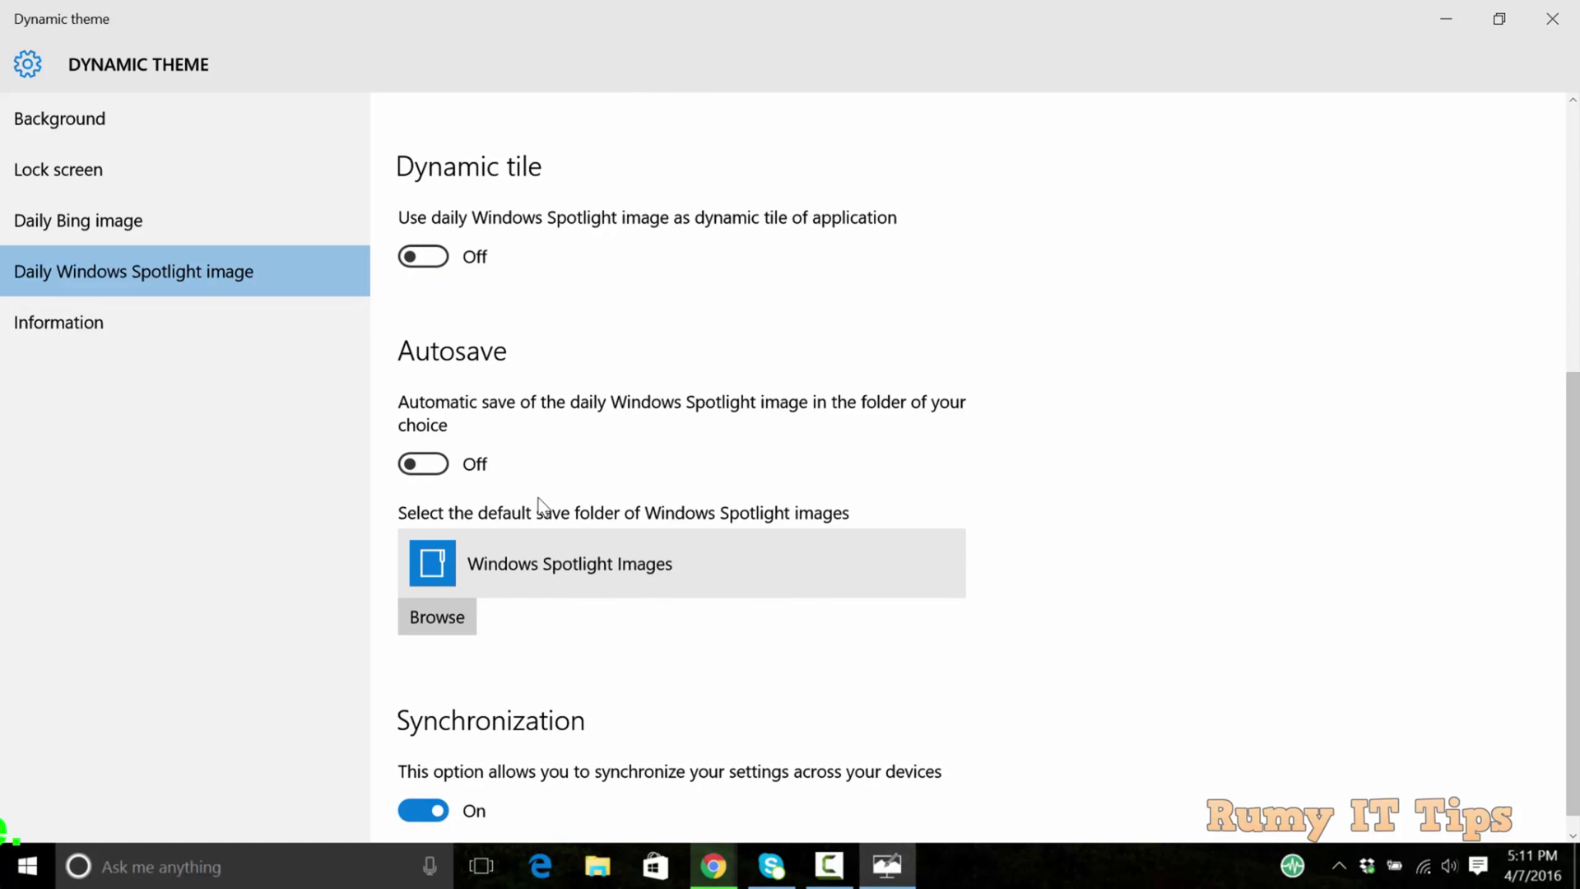
pyautogui.scroll(-1, 539, 499)
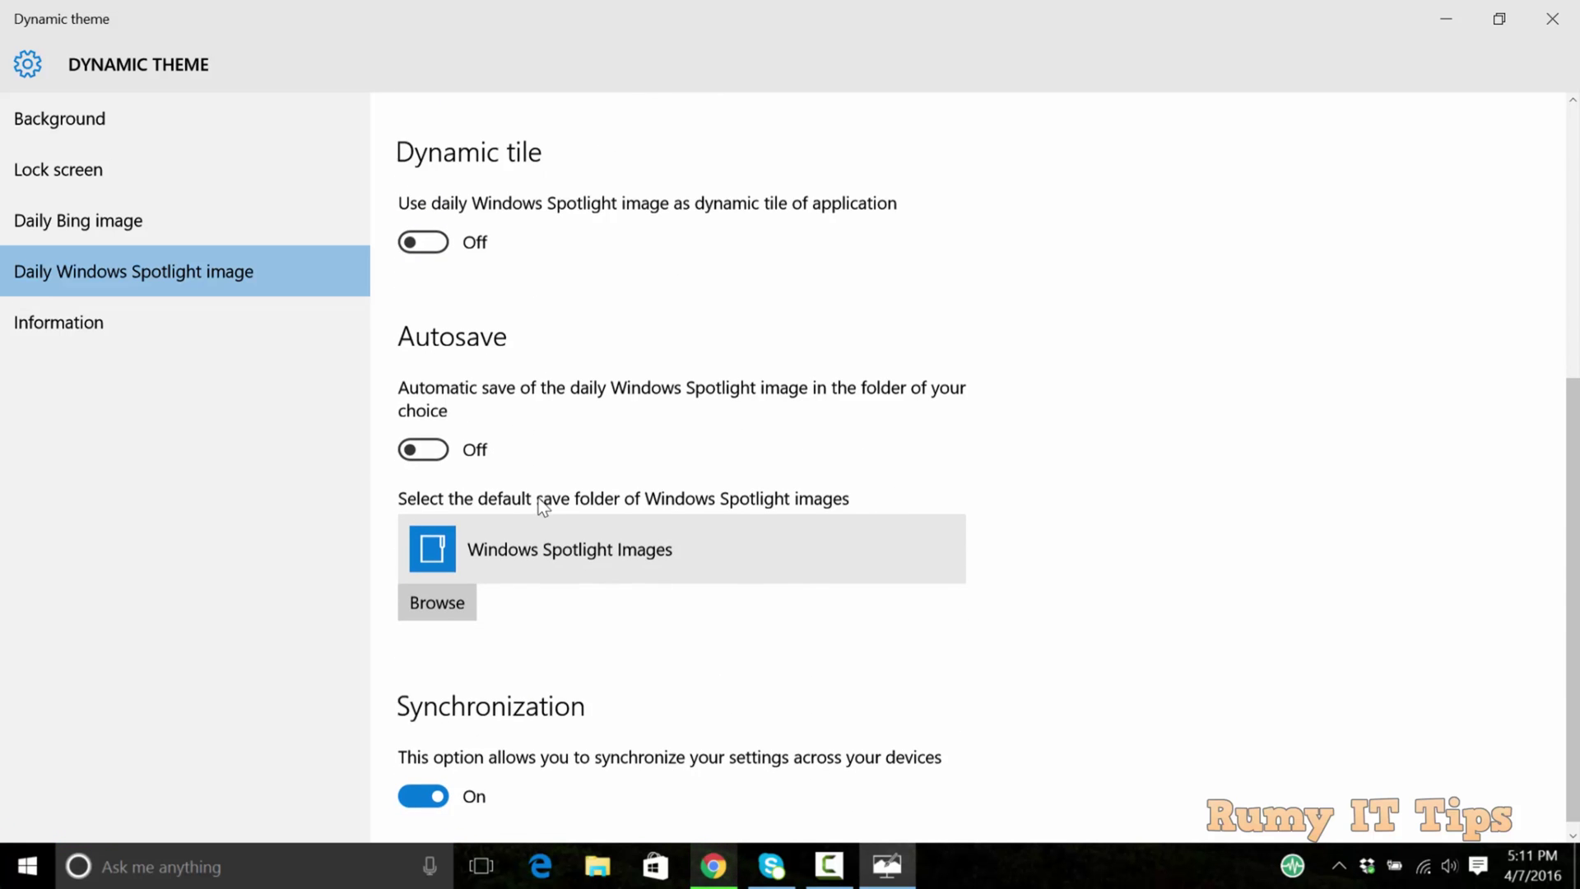
pyautogui.click(1554, 17)
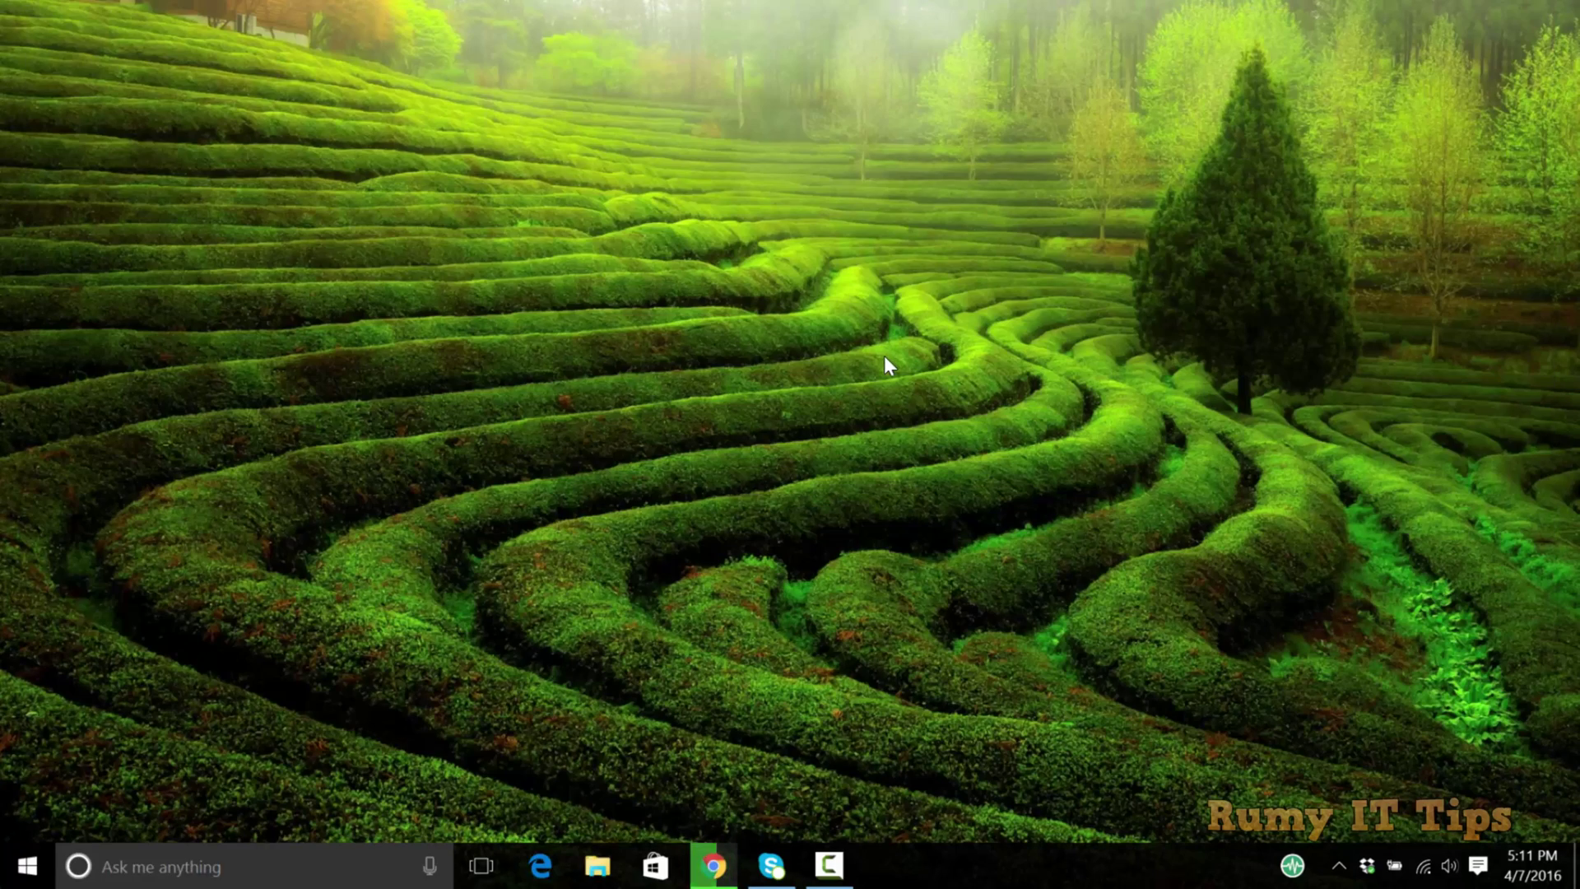